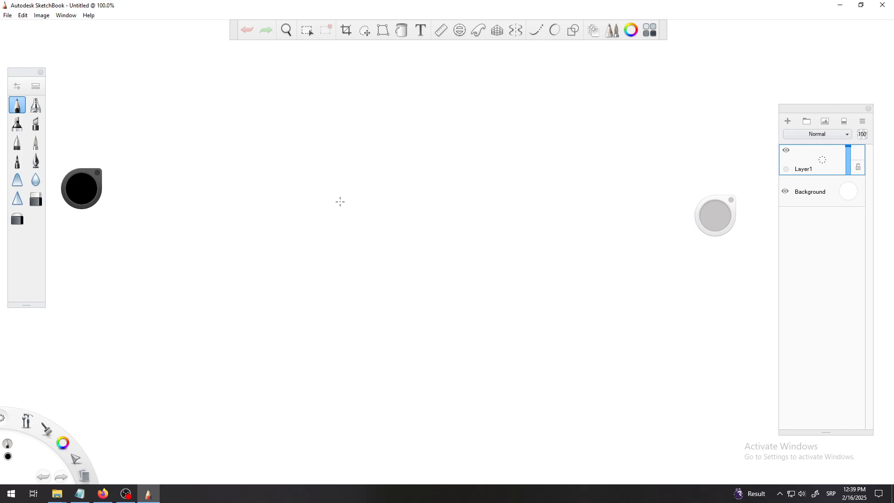
Draw a zigzag test stroke across the canvas and undo it.
key("space")
mouse_move(370, 213)
left_mouse_down()
mouse_move(379, 251)
mouse_move(379, 203)
mouse_move(379, 237)
left_mouse_up()
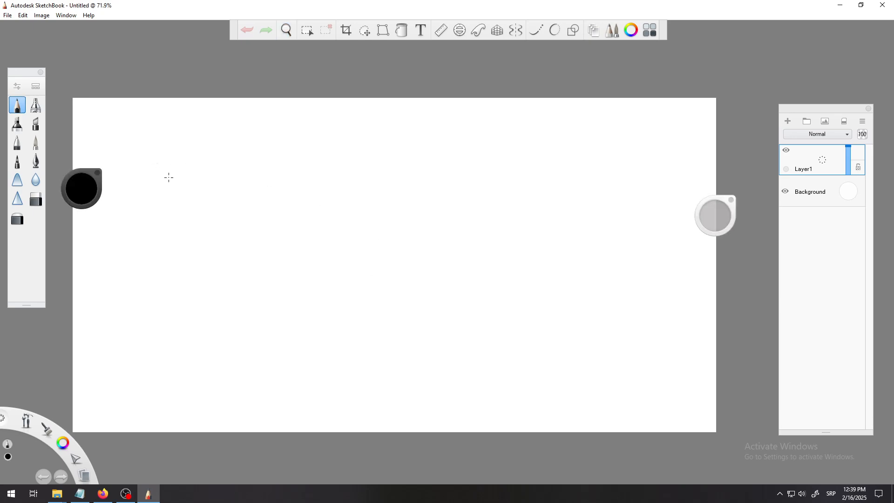
mouse_move(185, 240)
left_mouse_down()
mouse_move(246, 191)
mouse_move(255, 262)
mouse_move(327, 253)
mouse_move(396, 284)
mouse_move(479, 289)
left_mouse_up()
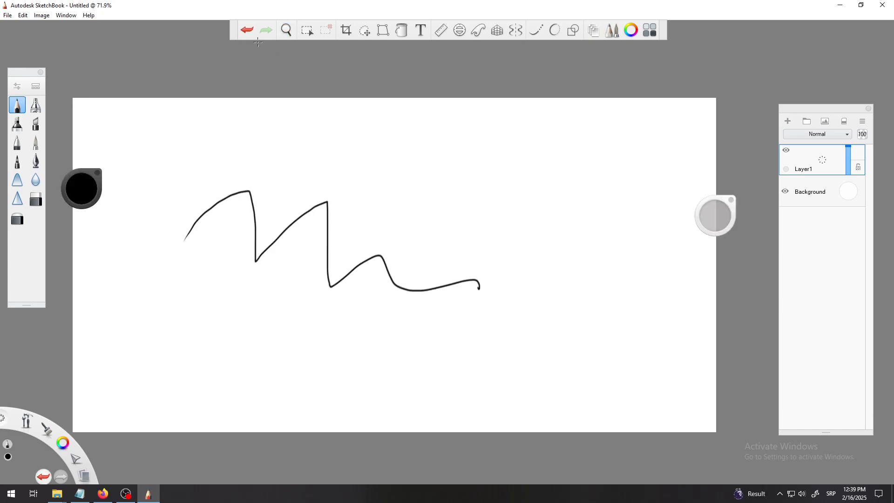
left_click(248, 31)
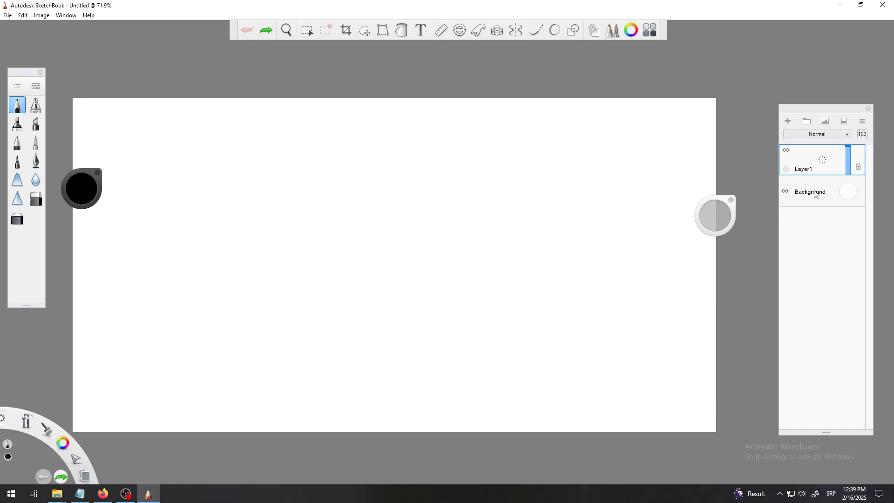
left_click(787, 191)
left_click(788, 191)
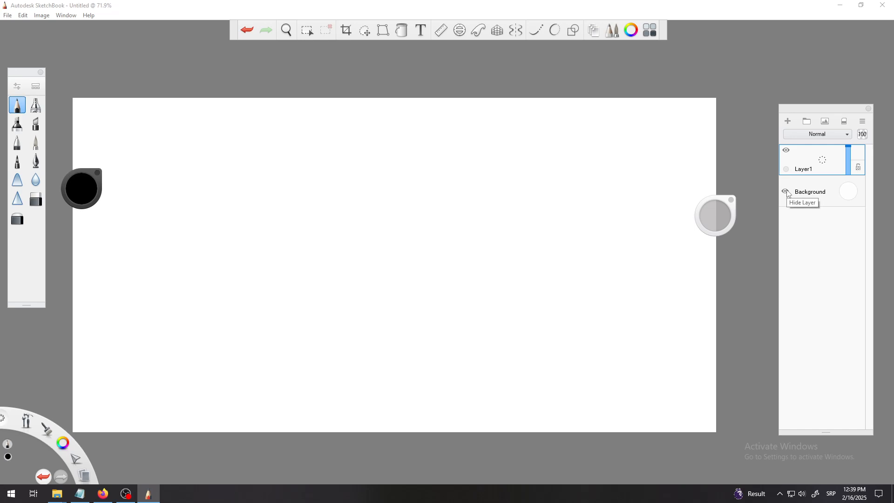
left_click(786, 191)
left_click(787, 191)
mouse_move(287, 256)
left_mouse_down()
mouse_move(324, 234)
mouse_move(370, 246)
mouse_move(398, 297)
mouse_move(515, 298)
left_mouse_up()
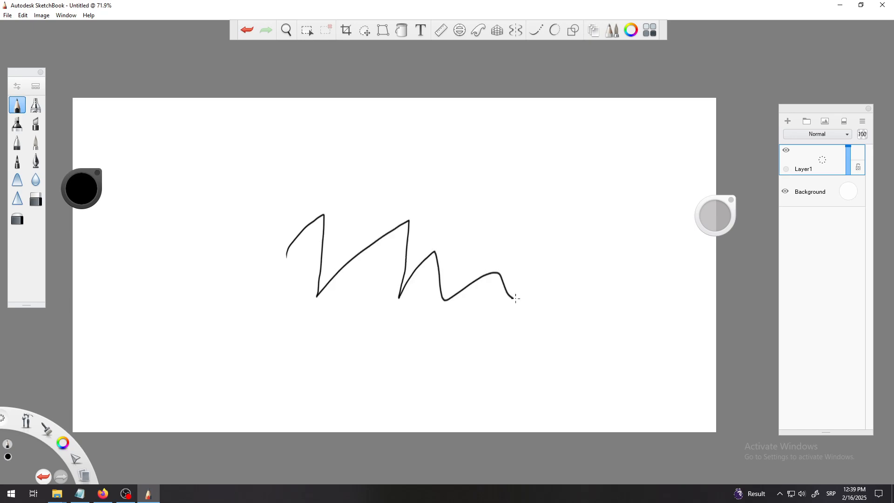
left_click(247, 30)
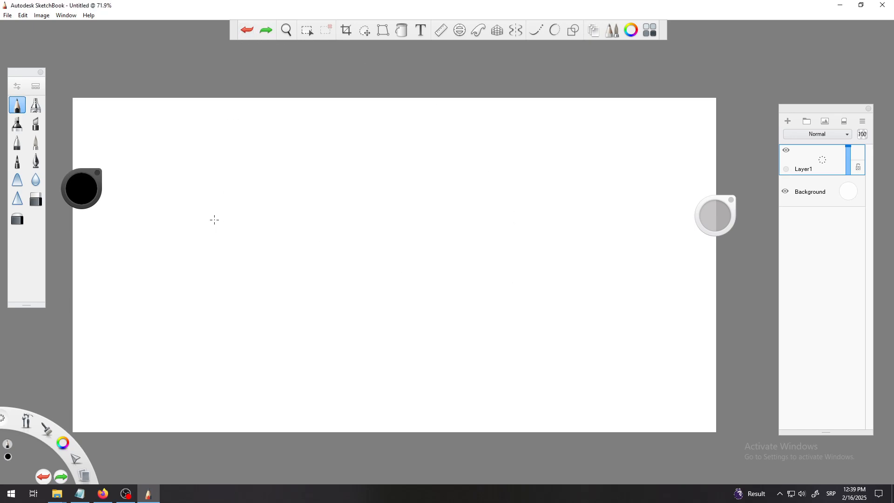
Pick a golden orange color from the color wheel.
left_click(406, 33)
left_click(402, 30)
left_click(82, 191)
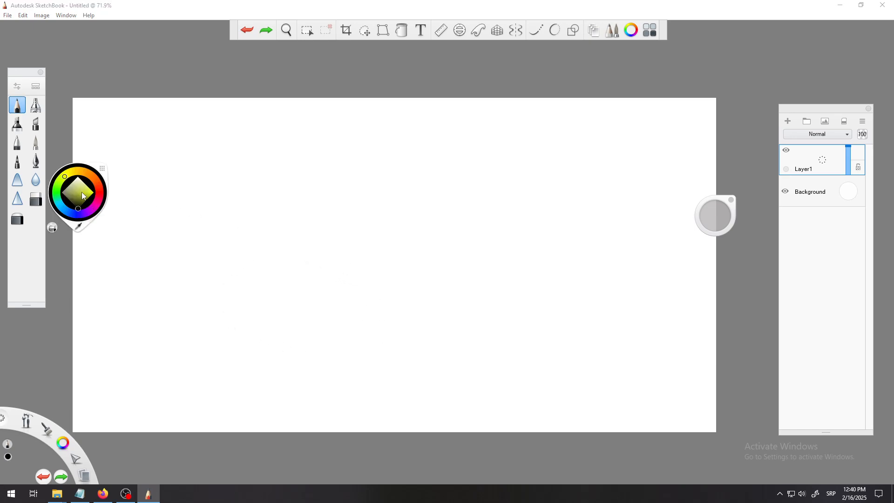
left_click(81, 193)
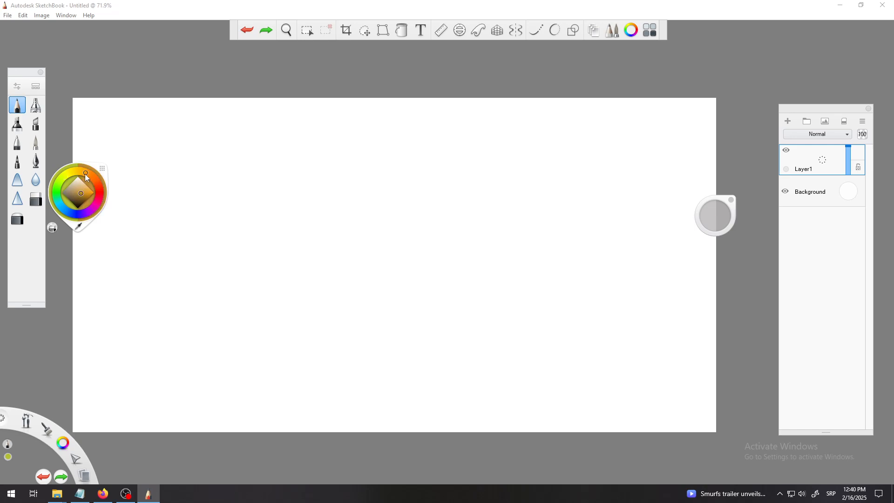
left_click(85, 172)
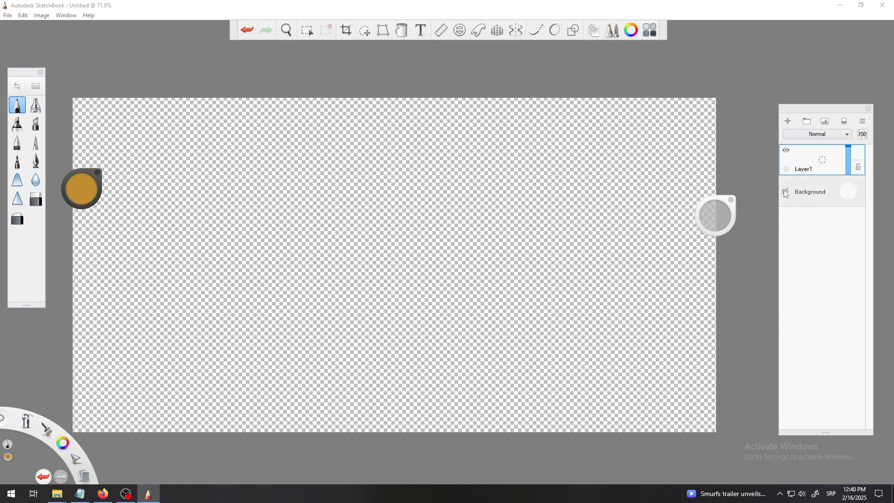
Hide the Background layer.
left_click(786, 192)
left_click(785, 191)
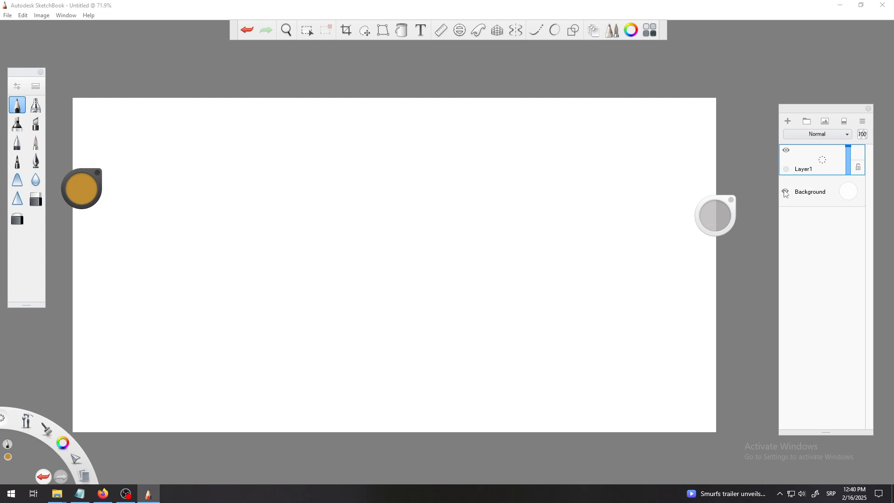
left_click(786, 192)
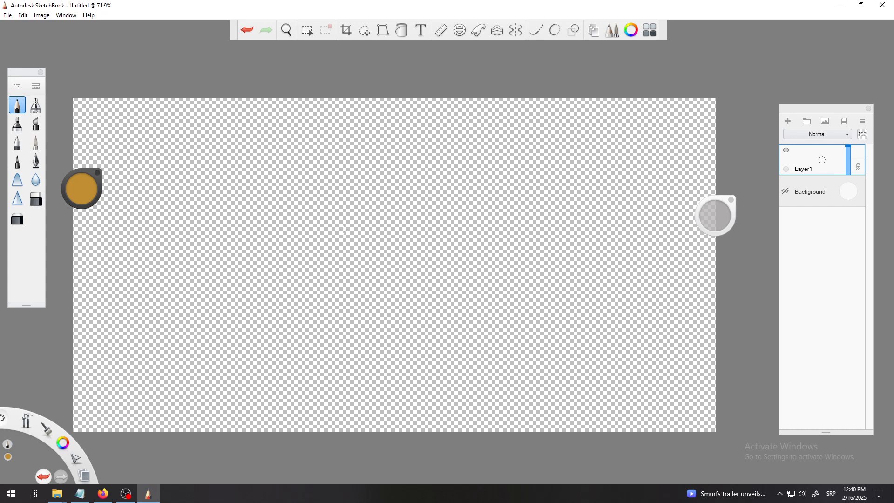
Flood fill the whole empty Layer1 with the golden color and undo the fill.
left_click(402, 32)
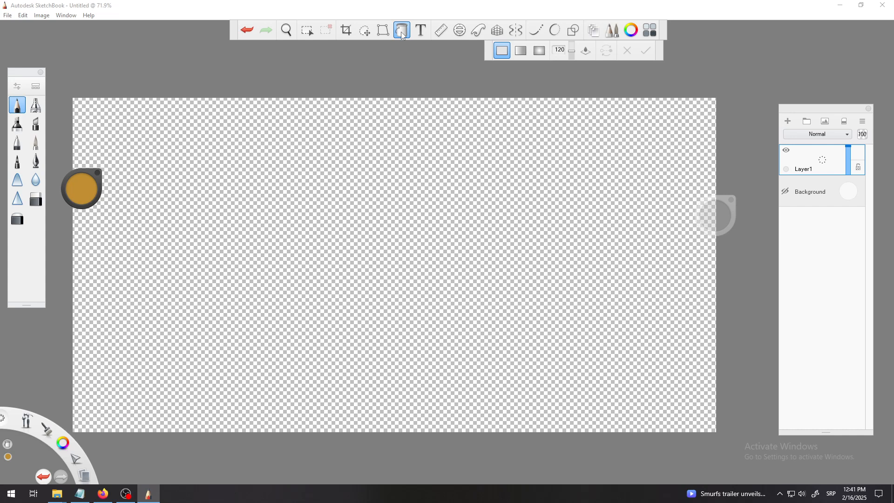
left_click(402, 31)
left_click(403, 32)
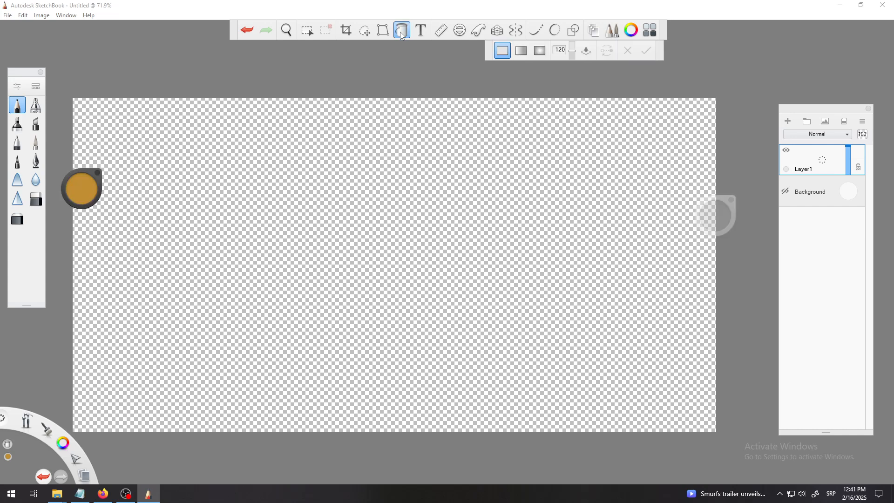
left_click(354, 217)
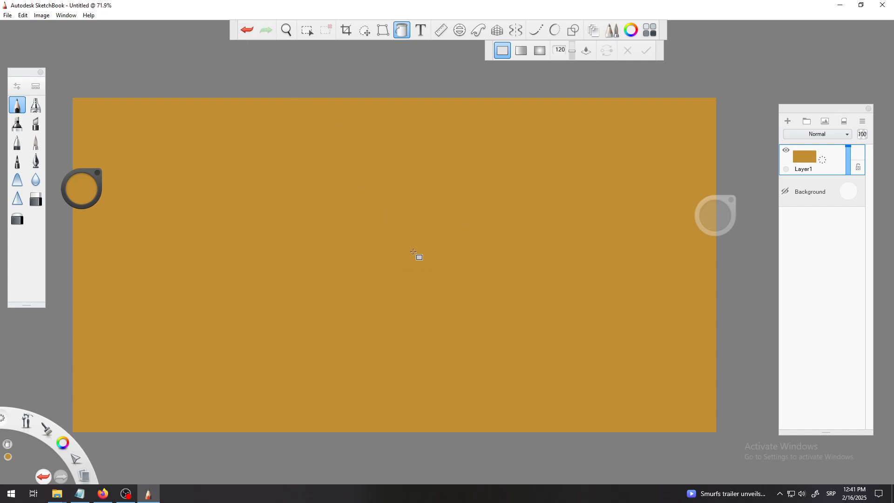
left_click(247, 30)
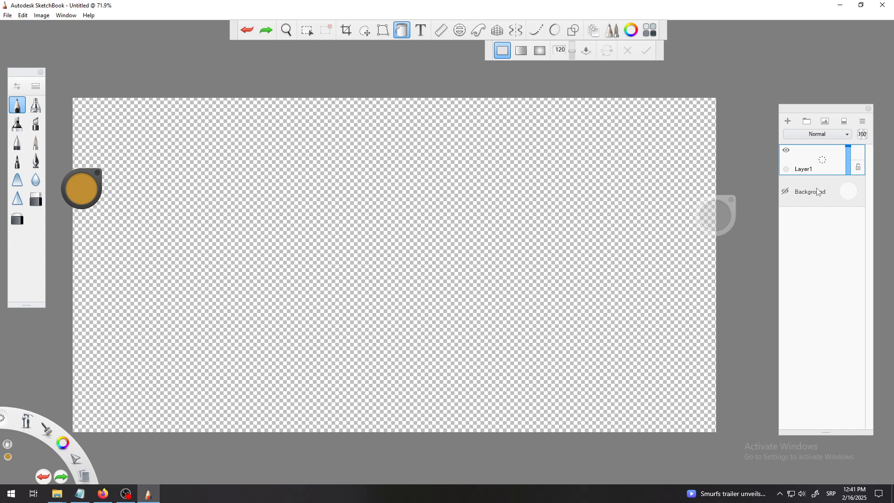
Repeat the whole-layer fill, undo it, and make the Background layer visible again.
left_click(348, 229)
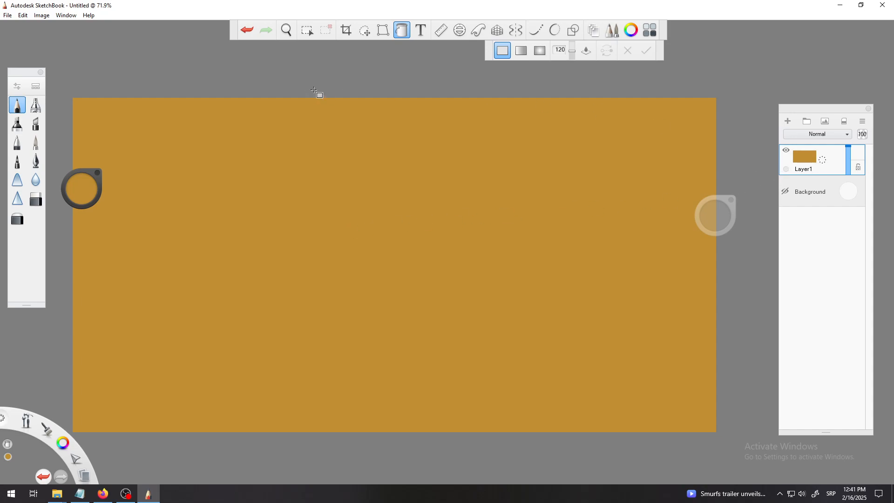
left_click(247, 31)
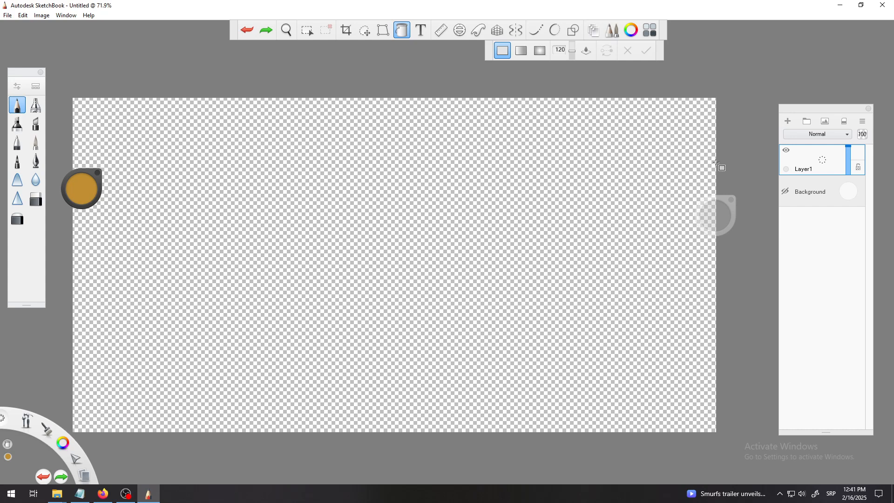
left_click(786, 193)
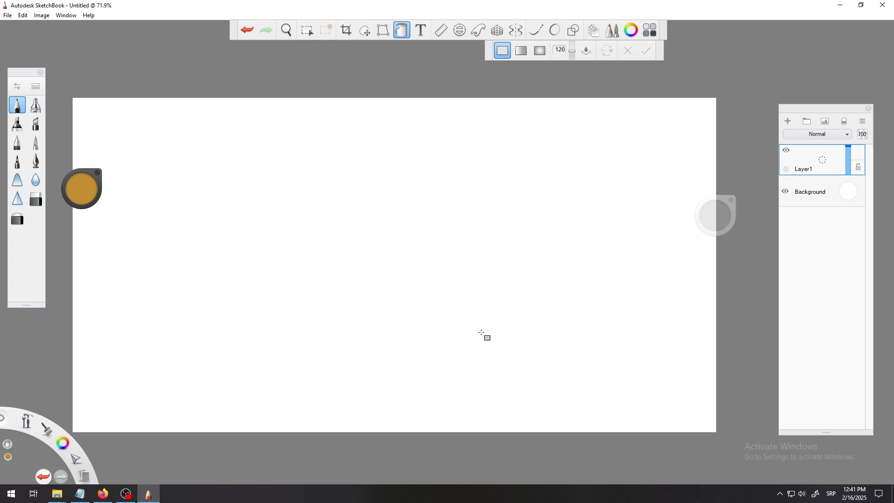
Make a rectangular selection in the lower left of the canvas and flood fill it to form a golden square.
left_click(311, 31)
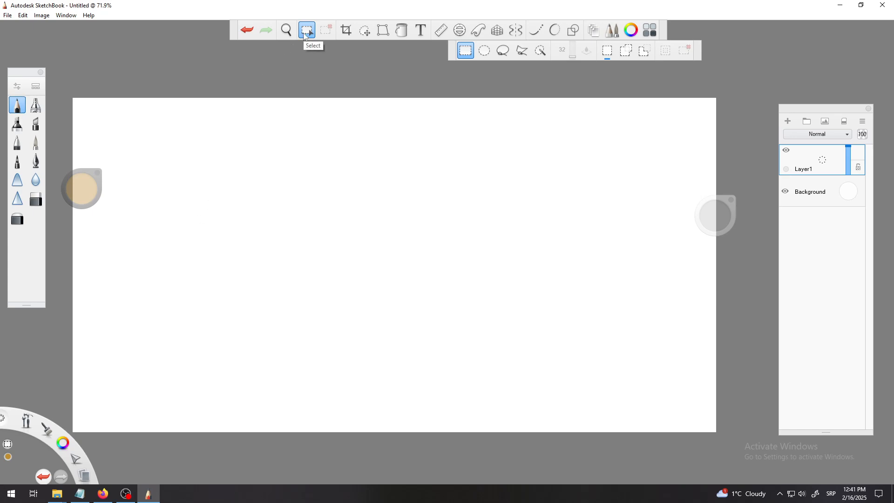
left_click_drag(180, 220, 326, 365)
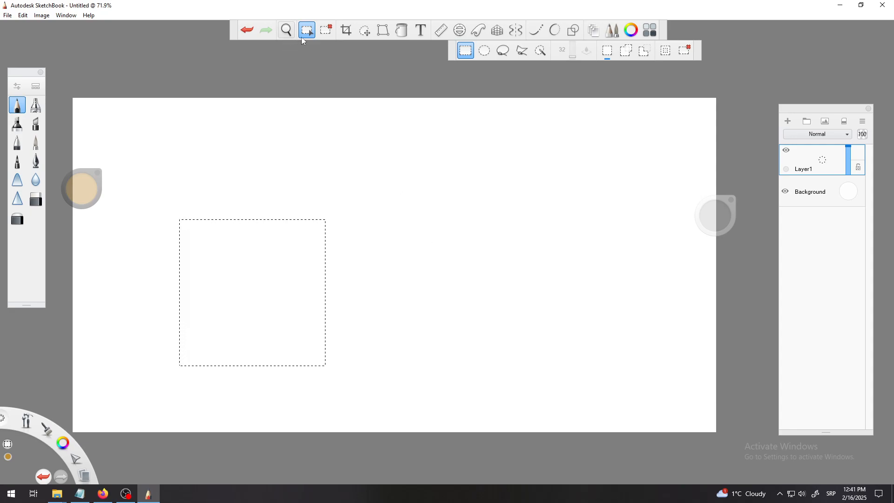
left_click(401, 30)
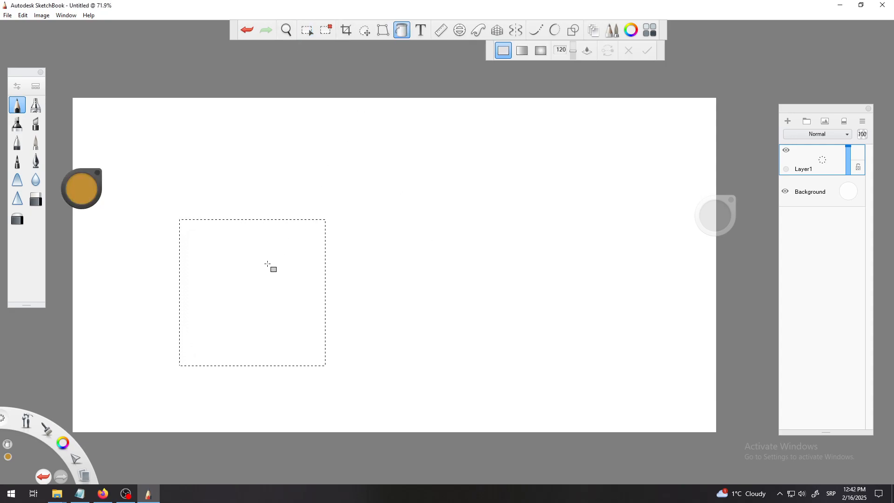
left_click(272, 265)
left_click(326, 30)
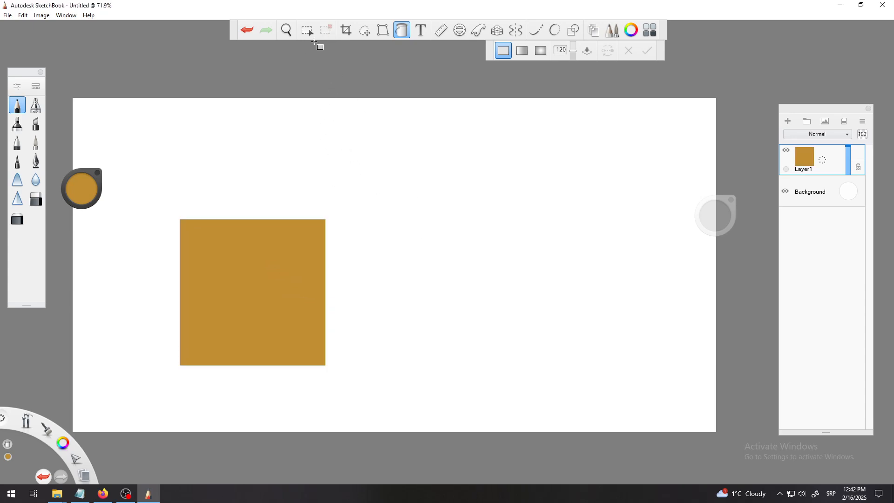
Make a circular ellipse selection near the top centre and flood fill it to form a golden circle.
left_click(308, 32)
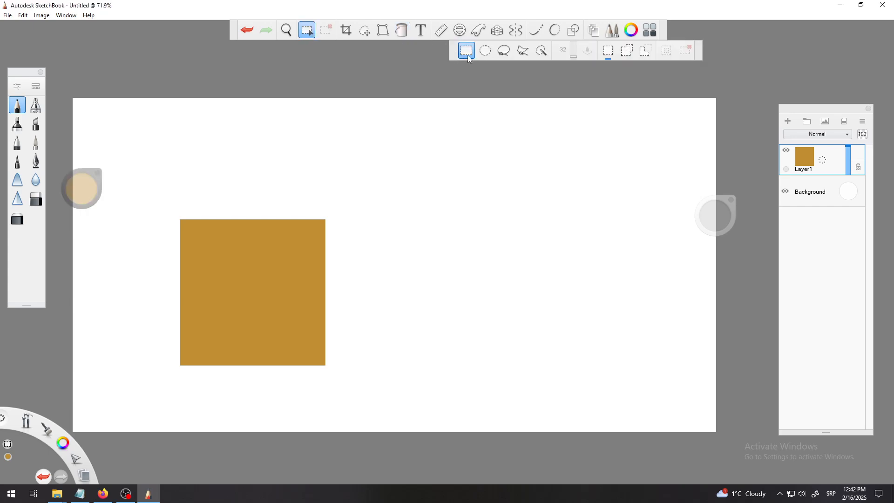
left_click(486, 52)
left_click_drag(479, 250, 484, 250)
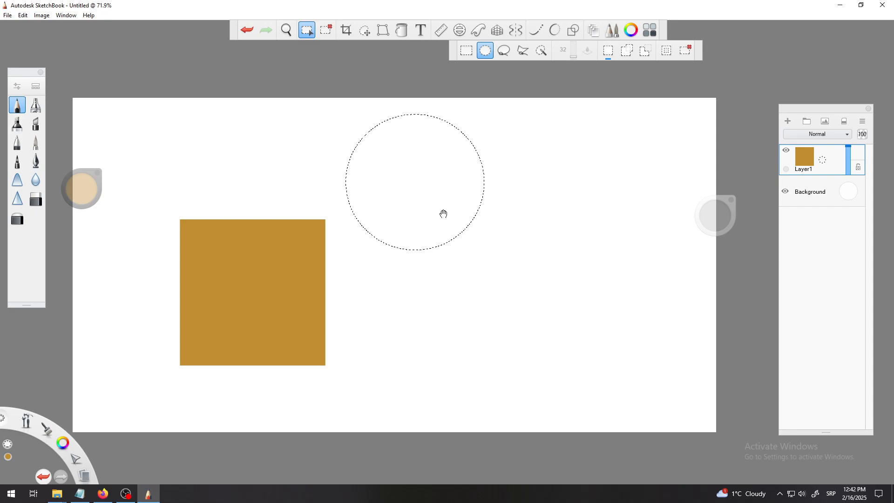
left_click_drag(443, 211, 450, 237)
left_click(402, 30)
left_click(408, 193)
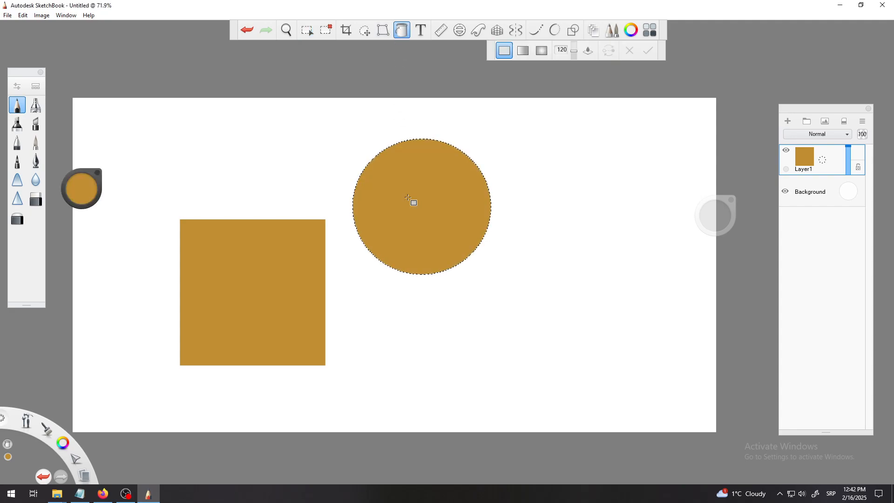
Draw a freehand lasso selection on the right, flood fill it with the golden color, and deselect.
left_click(307, 30)
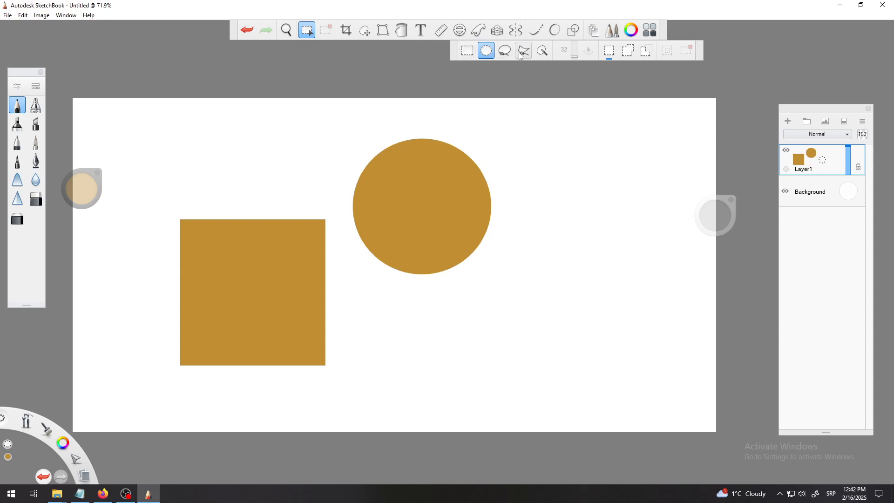
left_click(506, 51)
mouse_move(568, 159)
left_mouse_down()
mouse_move(572, 203)
mouse_move(555, 255)
mouse_move(613, 270)
mouse_move(630, 192)
mouse_move(651, 153)
mouse_move(578, 138)
mouse_move(569, 159)
left_mouse_up()
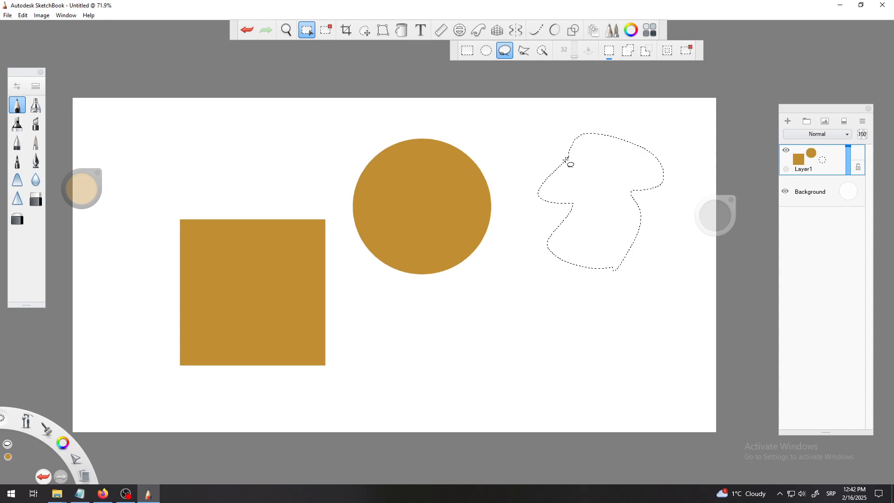
left_click(401, 31)
left_click(593, 216)
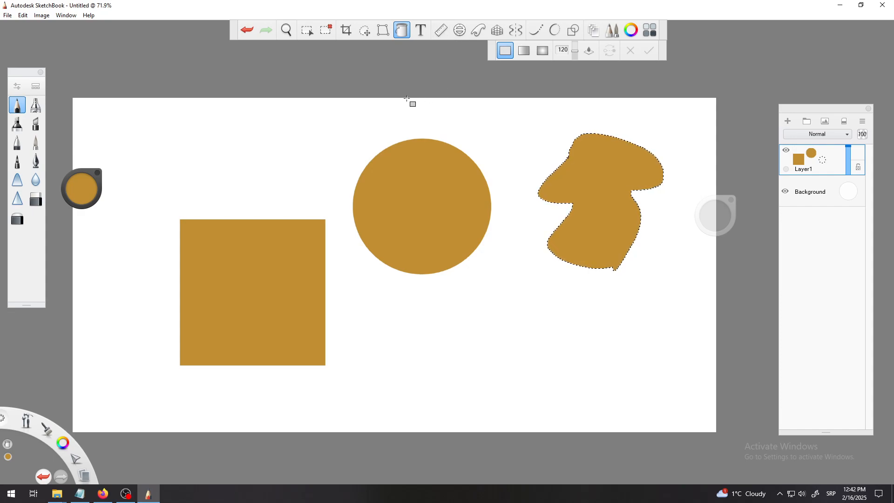
key("ctrl+d")
Draw a triangular polyline selection below the shapes and flood fill it to form a golden triangle.
left_click(307, 30)
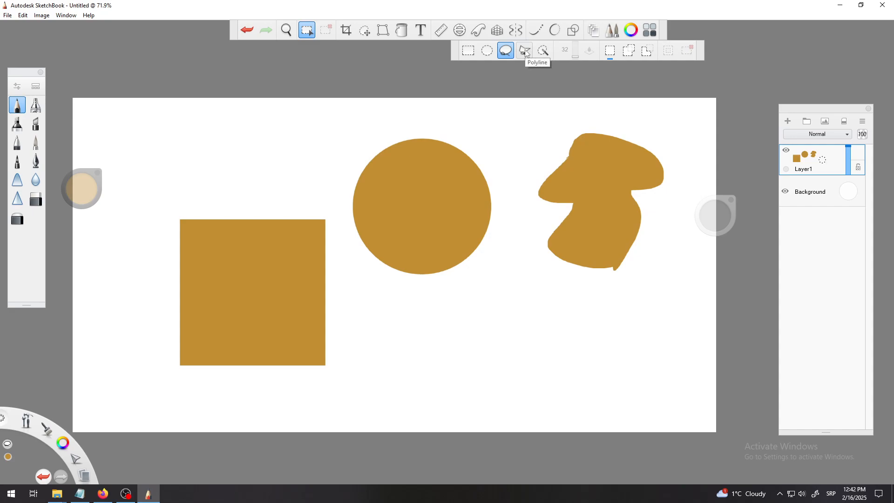
left_click(525, 52)
left_click(431, 367)
left_click(585, 369)
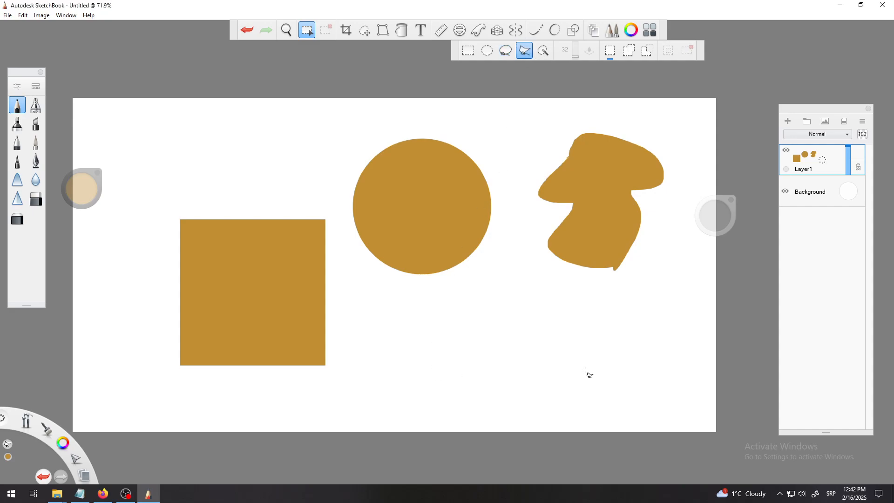
left_click(533, 288)
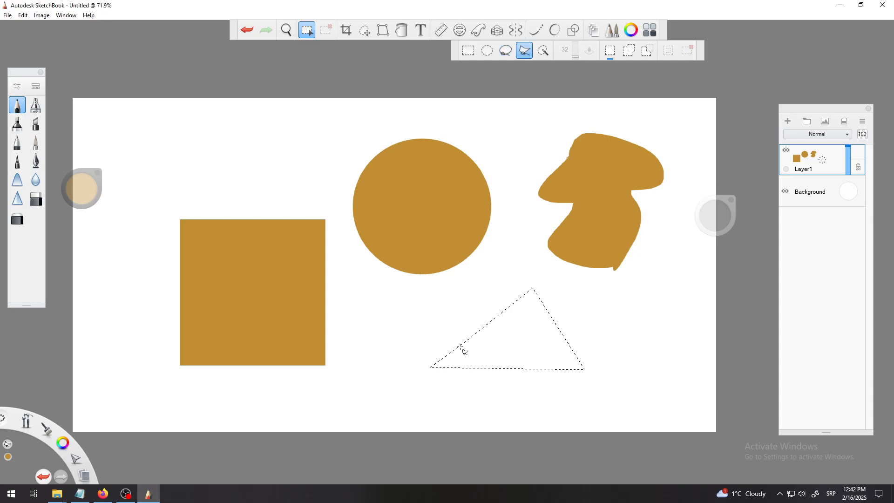
left_click(435, 368)
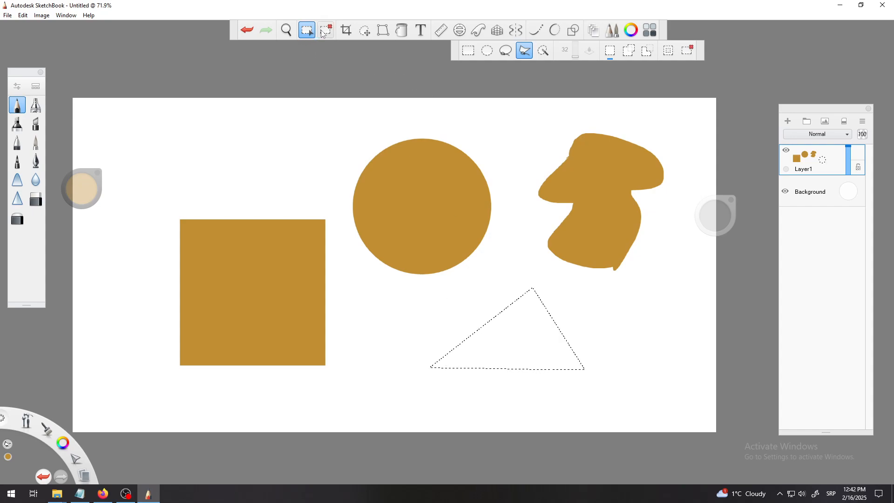
left_click(404, 29)
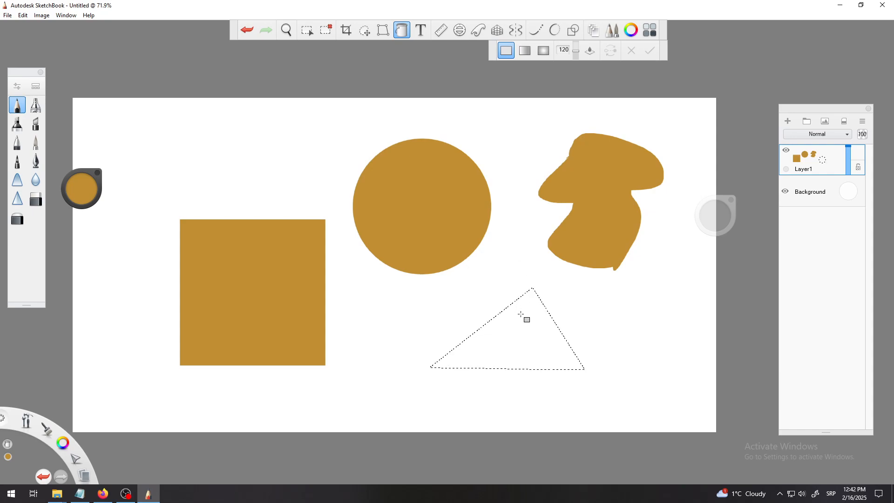
left_click(524, 315)
left_click(325, 31)
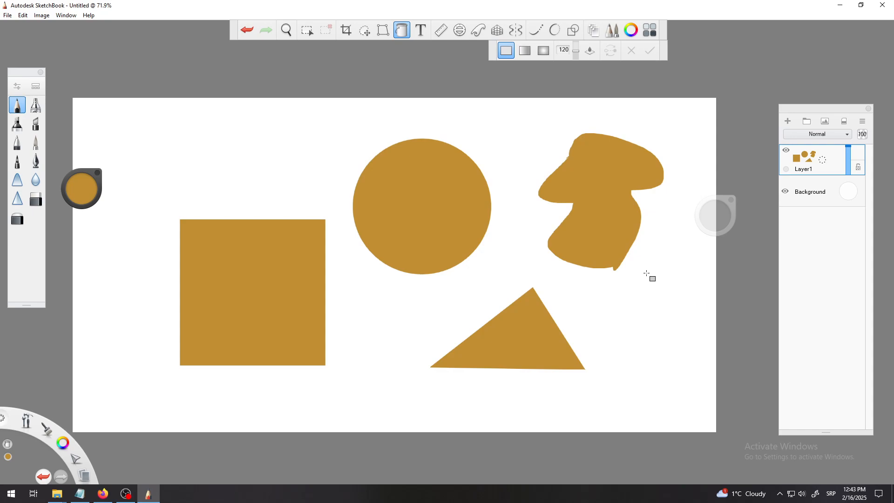
Hide Layer1 and add a new layer above it.
left_click(786, 152)
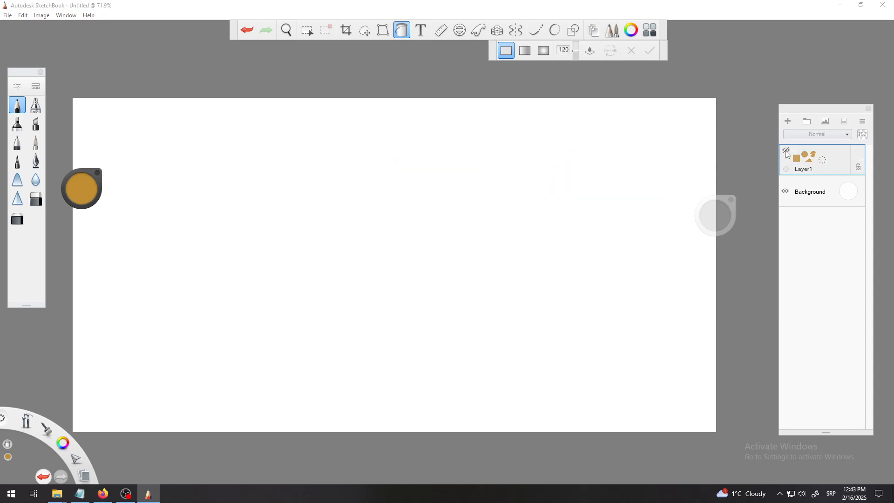
left_click(822, 164)
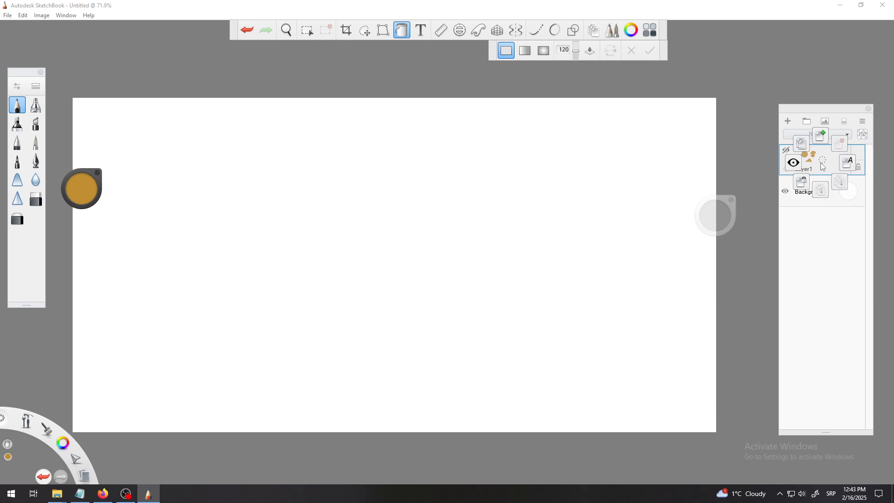
left_click(822, 136)
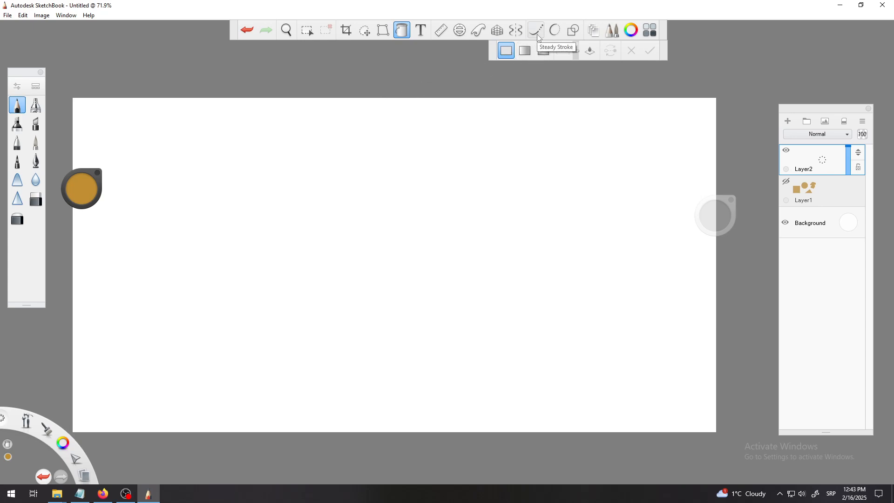
Draw a square outline about 140 px wide with the rectangle shape tool in the upper left of the canvas.
left_click(572, 32)
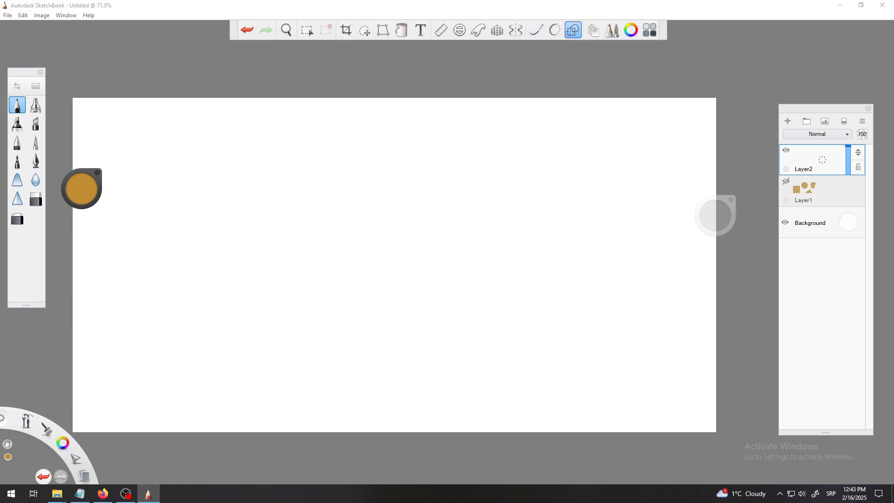
left_click(565, 52)
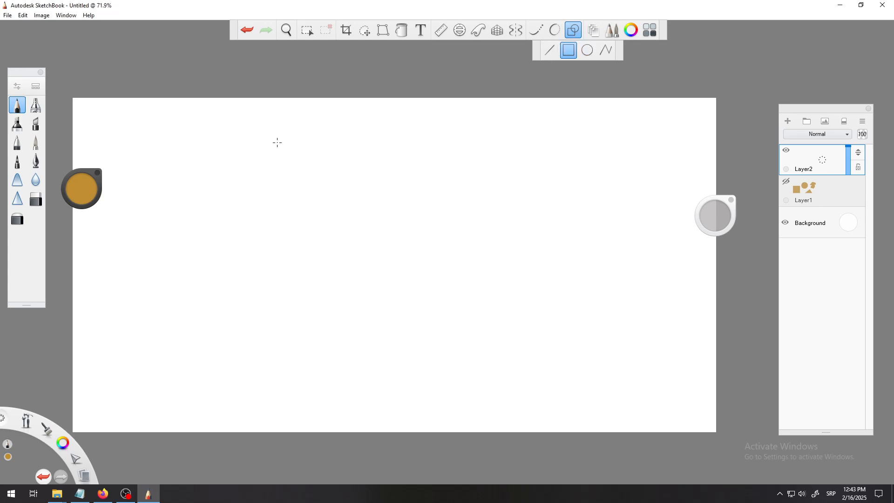
left_click_drag(231, 173, 328, 256)
Draw a circle outline in the middle of the canvas with the ellipse shape tool, undoing a first oval attempt.
left_click(587, 50)
left_click_drag(429, 150, 499, 203)
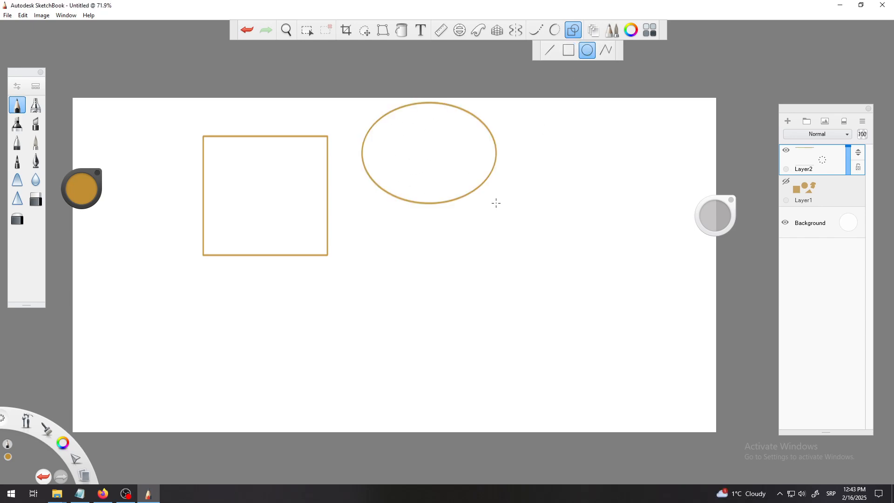
left_click(247, 30)
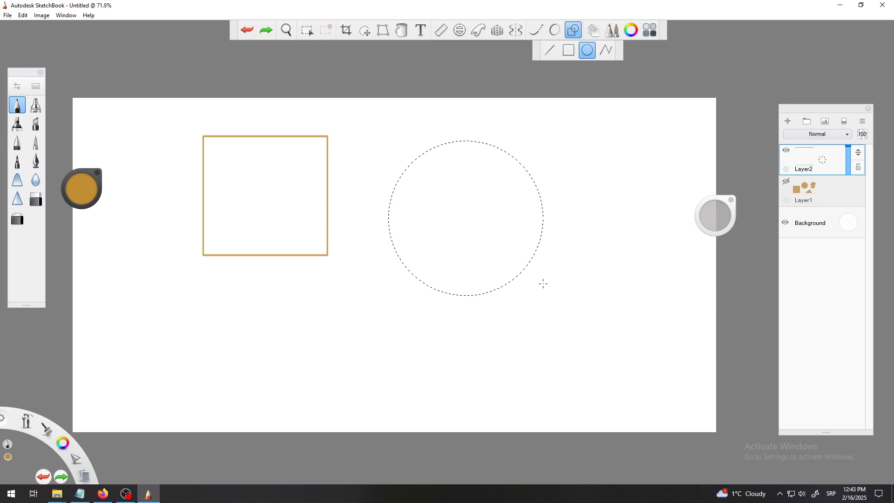
left_click_drag(543, 284, 544, 284)
Draw an open four-point polyline shape below the square with the polyline shape tool.
left_click(605, 51)
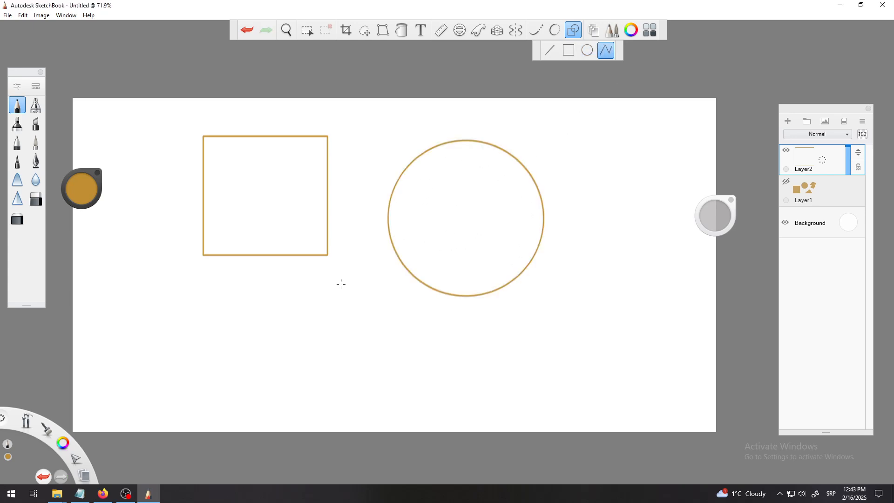
left_click(251, 371)
left_click(391, 345)
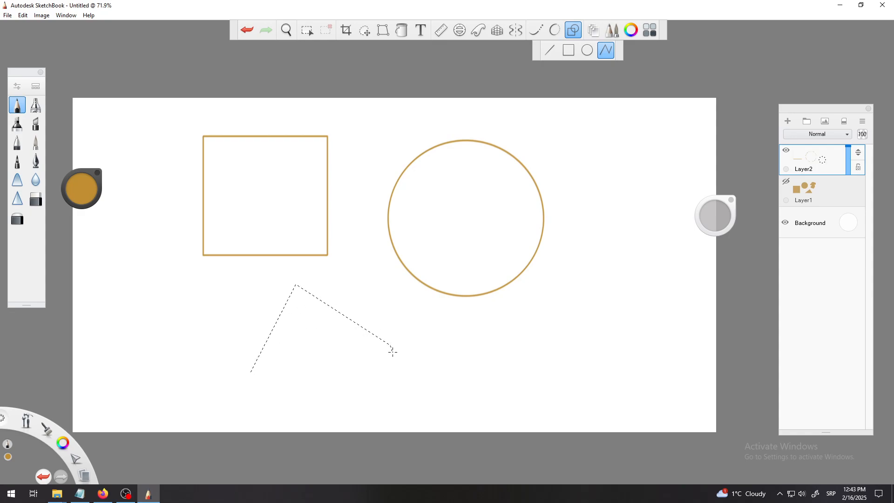
double_click(311, 360)
Draw a closed triangle outline with the polyline shape tool in the lower right of the canvas.
left_click(510, 374)
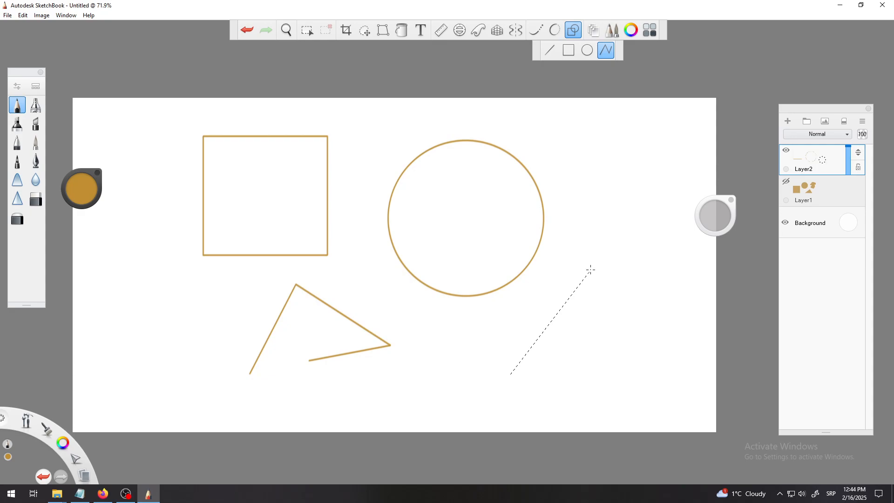
left_click(591, 261)
left_click(671, 375)
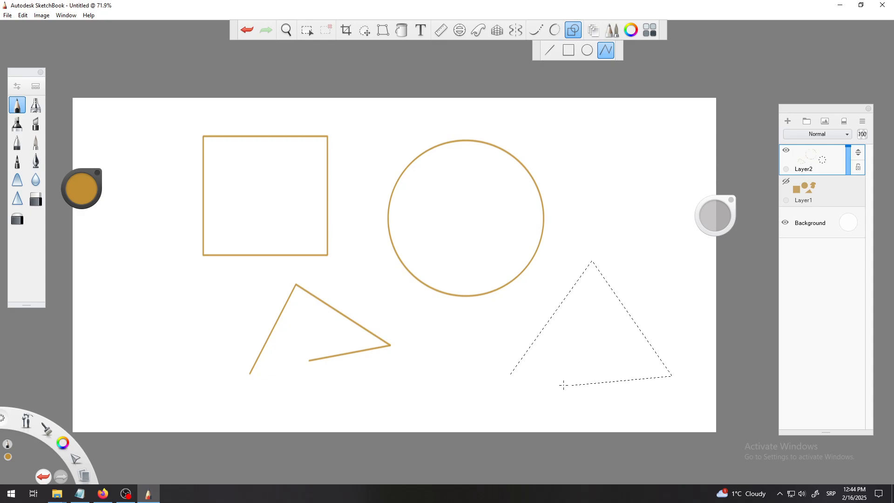
left_click(511, 374)
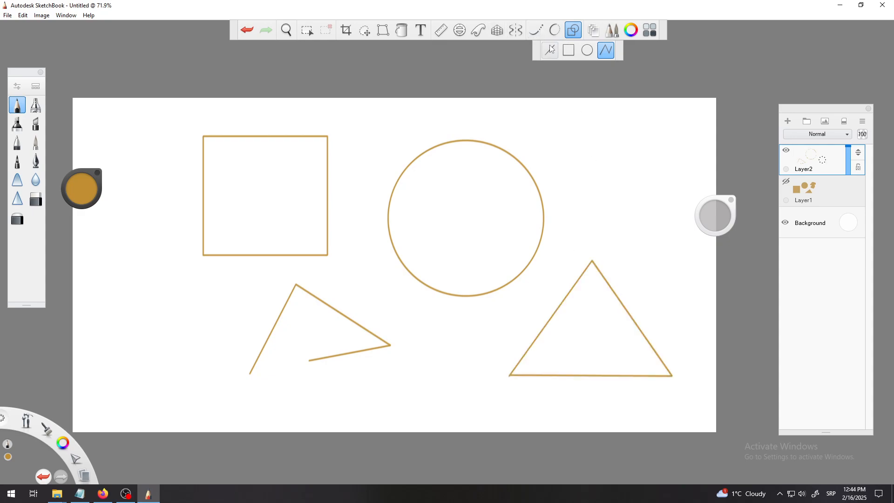
Draw a freehand S-curve at the upper right and a closed blob below the circle with the steady stroke tool.
left_click(536, 31)
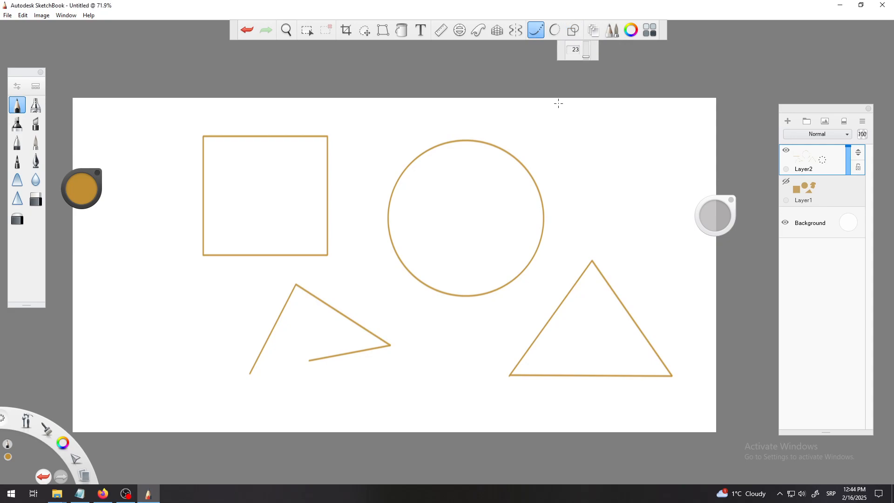
mouse_move(569, 205)
left_mouse_down()
mouse_move(617, 152)
mouse_move(653, 168)
mouse_move(602, 214)
mouse_move(621, 232)
mouse_move(661, 239)
left_mouse_up()
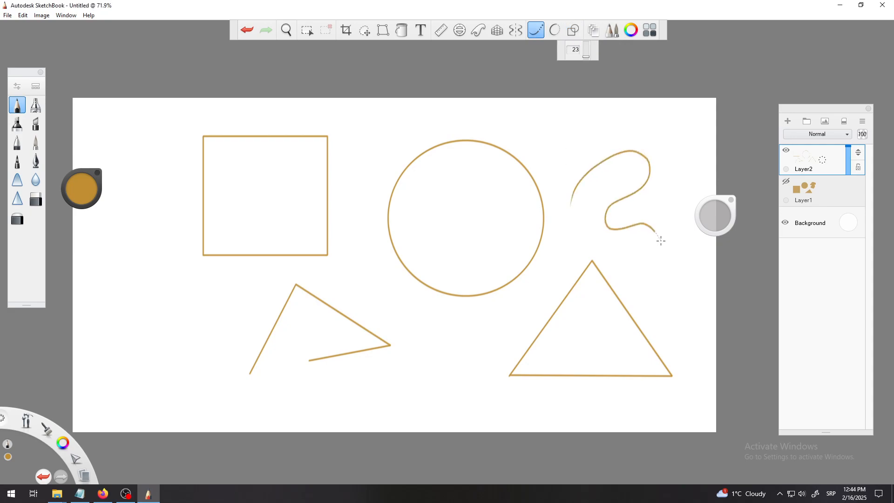
mouse_move(424, 361)
left_mouse_down()
mouse_move(376, 381)
mouse_move(367, 400)
mouse_move(390, 420)
mouse_move(417, 425)
mouse_move(436, 417)
mouse_move(441, 393)
mouse_move(438, 368)
mouse_move(412, 361)
left_mouse_up()
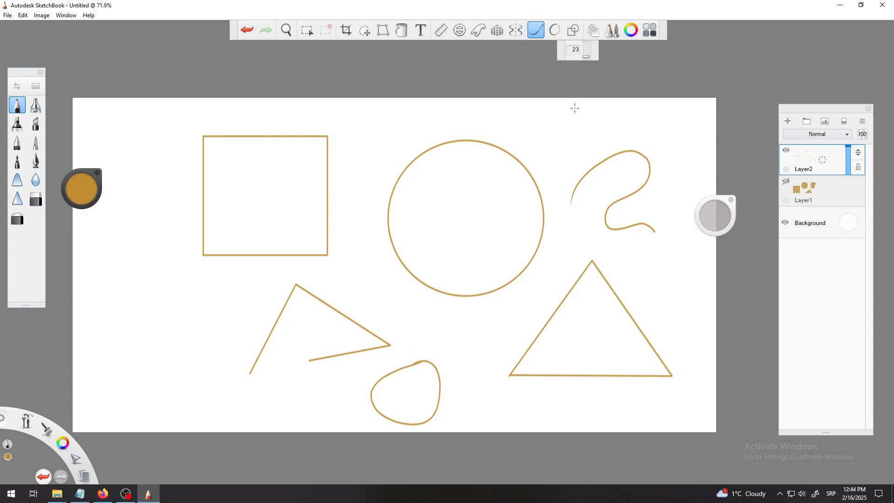
left_click(536, 30)
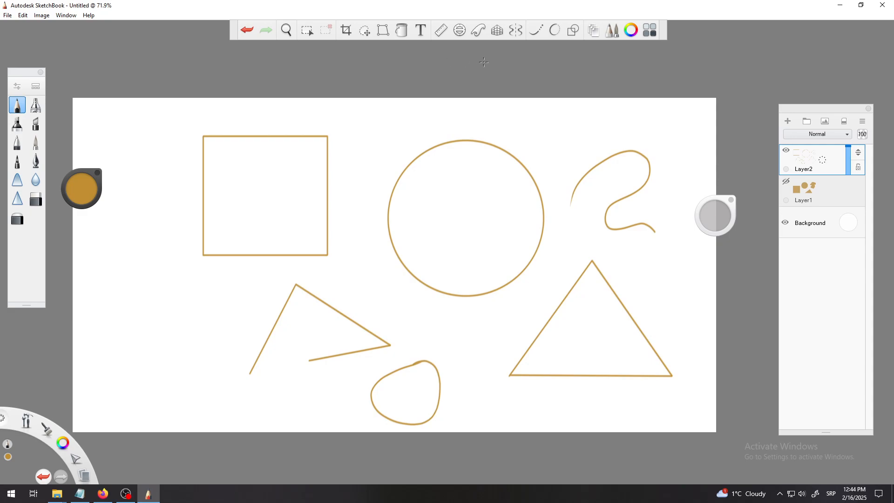
Pick a blue colour and flood fill the square with it.
left_click(86, 199)
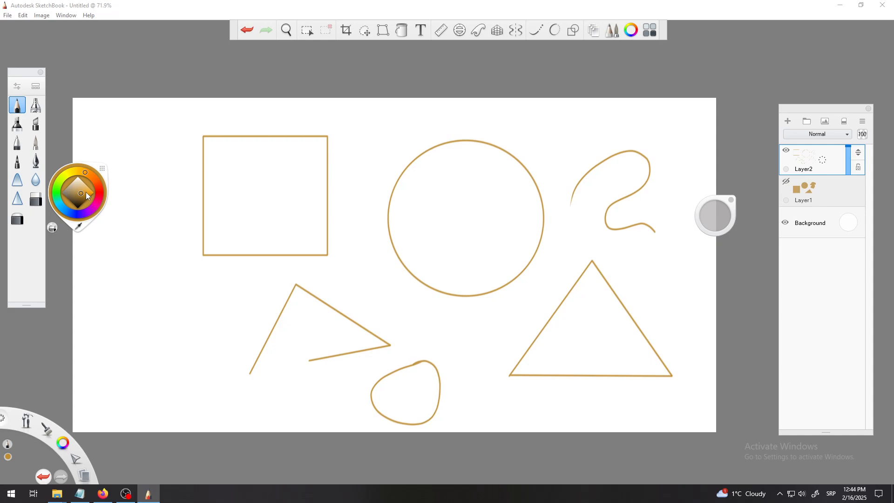
left_click(88, 195)
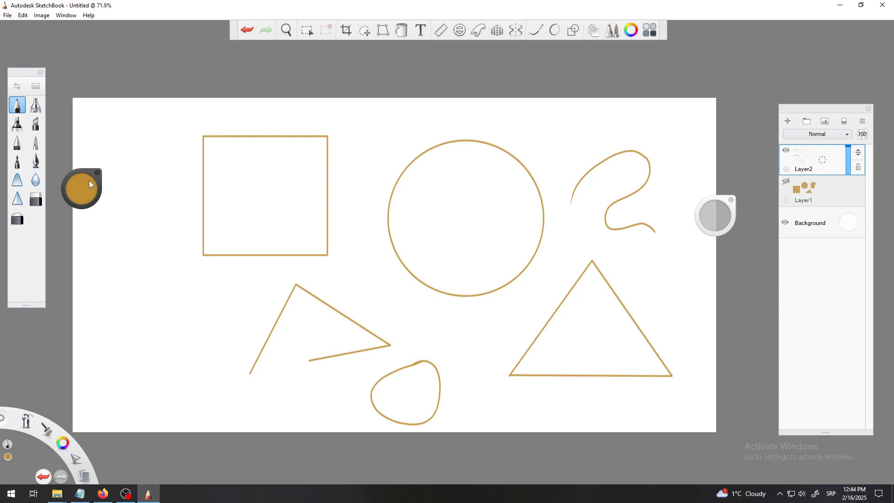
left_click(90, 184)
left_click(81, 217)
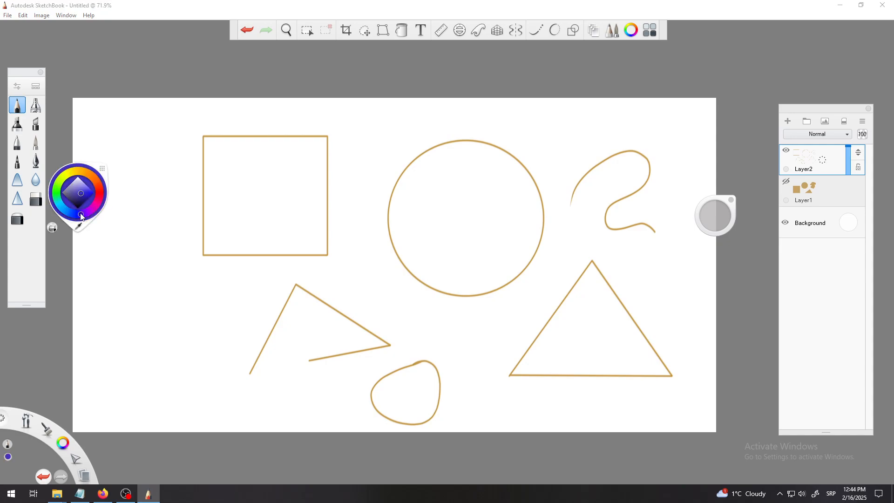
left_click(402, 31)
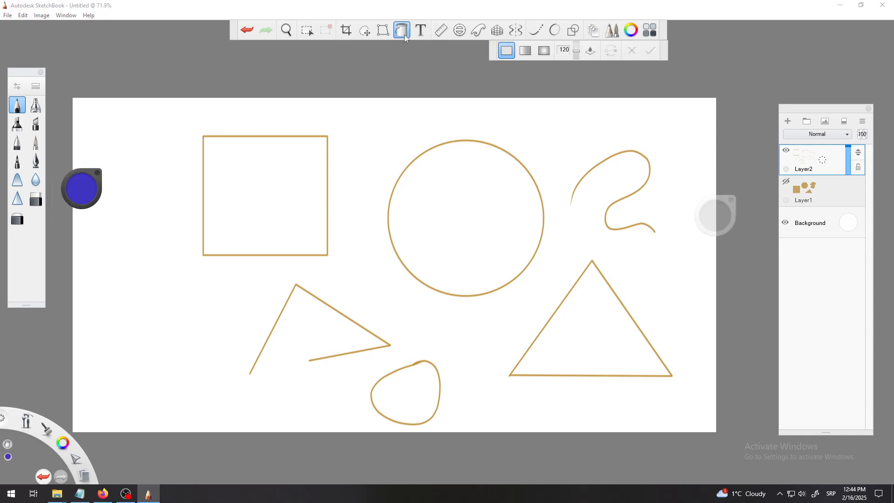
left_click(264, 206)
Pick a magenta colour and flood fill the circle.
mouse_move(86, 192)
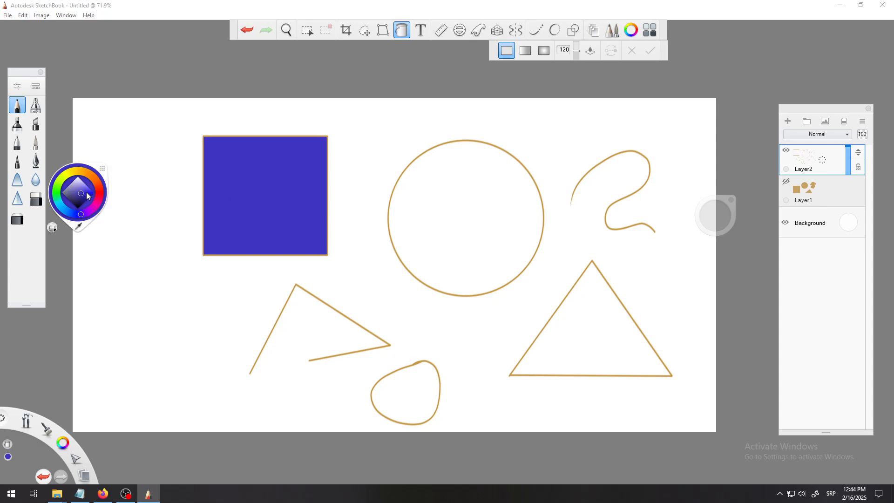
left_click(94, 214)
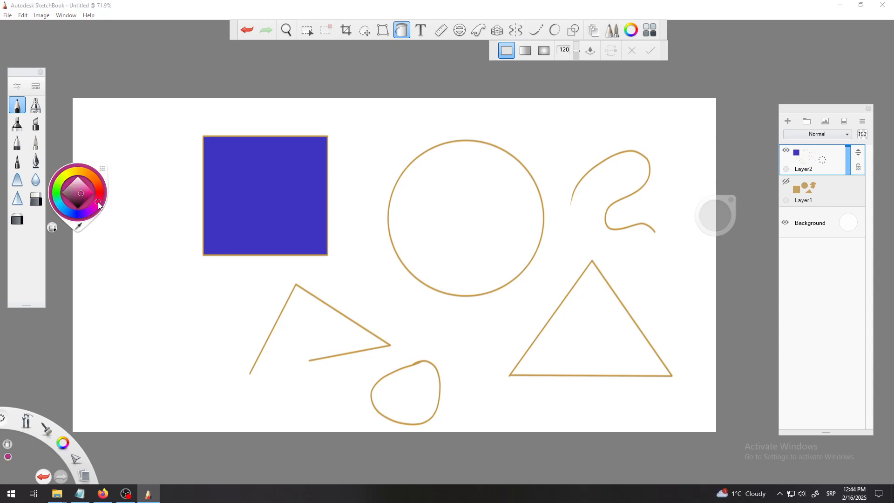
left_click(457, 225)
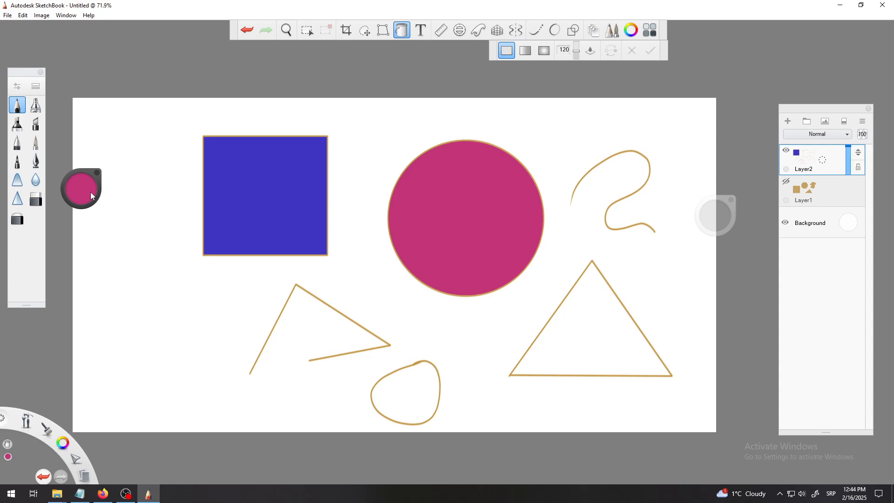
Pick an olive yellow colour and flood fill the triangle.
mouse_move(90, 192)
left_click(67, 173)
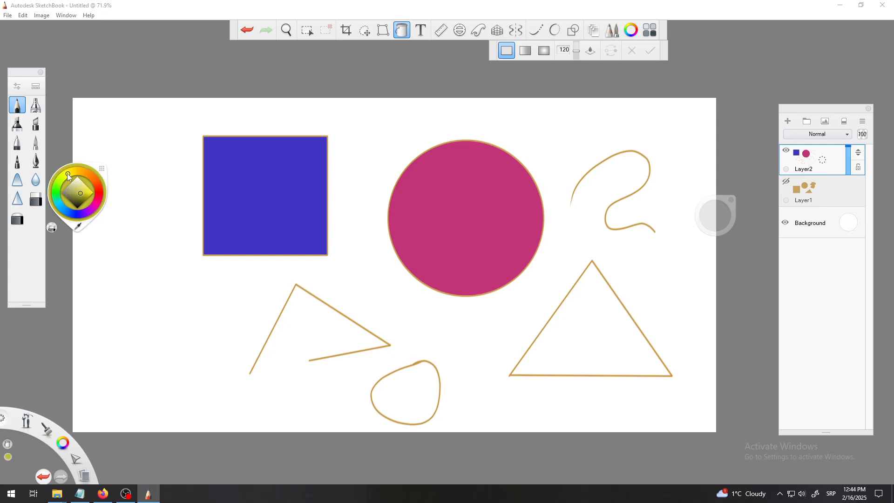
left_click(590, 331)
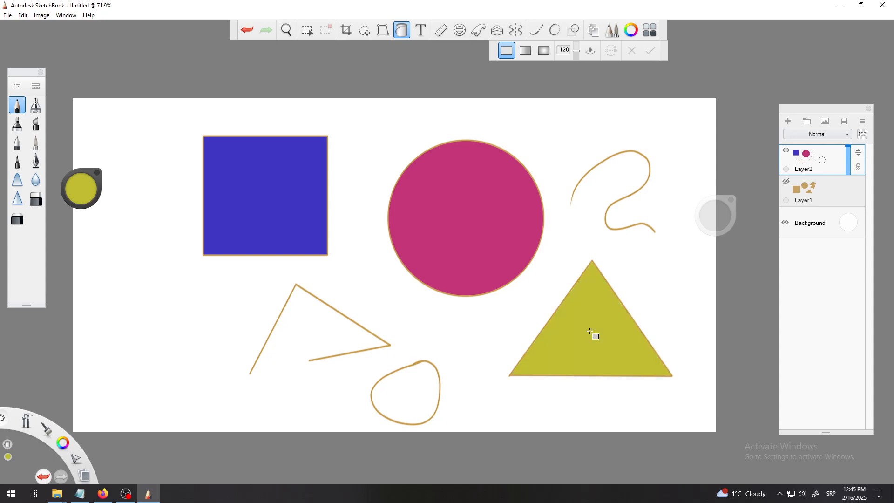
Pick a lighter yellow colour and refill the triangle with it.
mouse_move(80, 189)
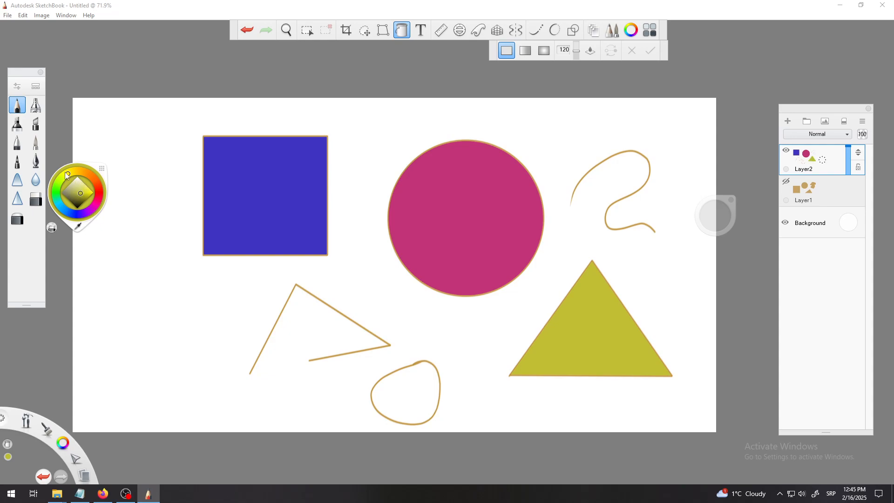
left_click(63, 177)
left_click(83, 186)
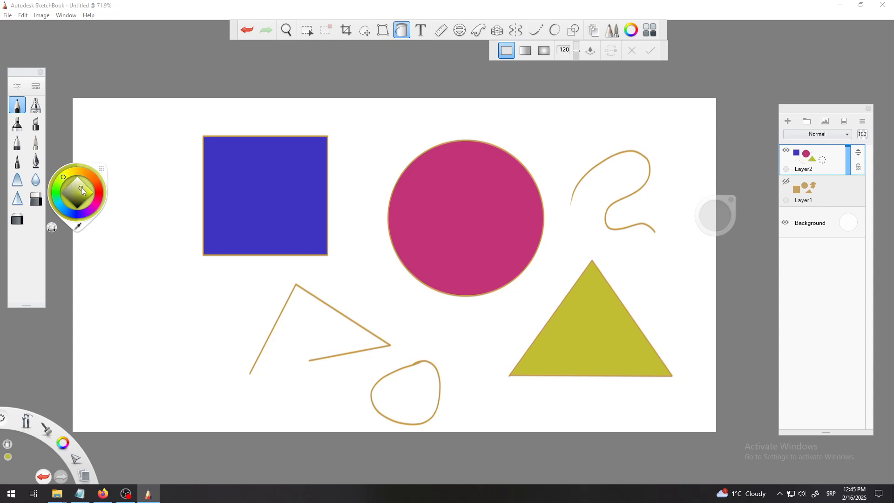
left_click(607, 319)
Pick a light green colour and flood fill the closed blob.
mouse_move(82, 186)
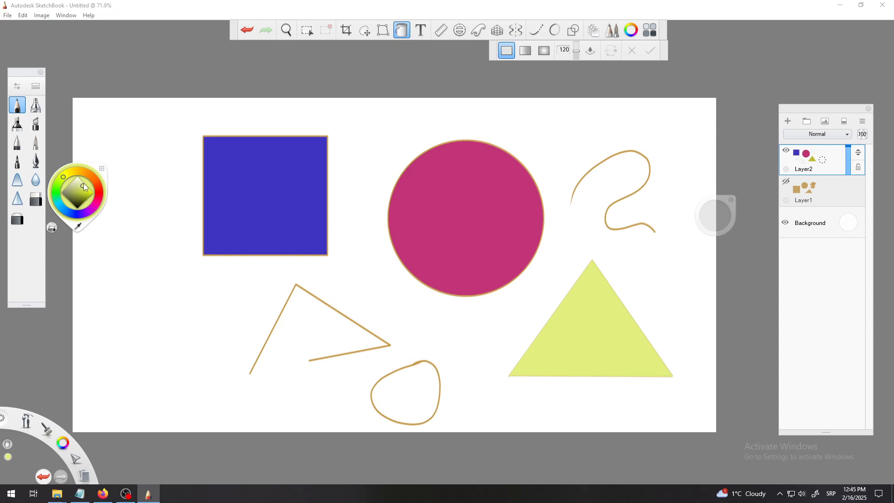
left_click(56, 190)
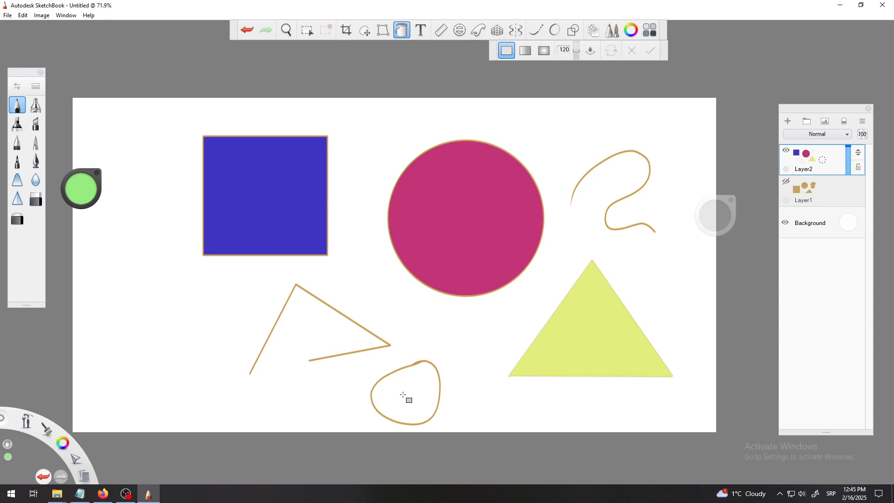
left_click(405, 396)
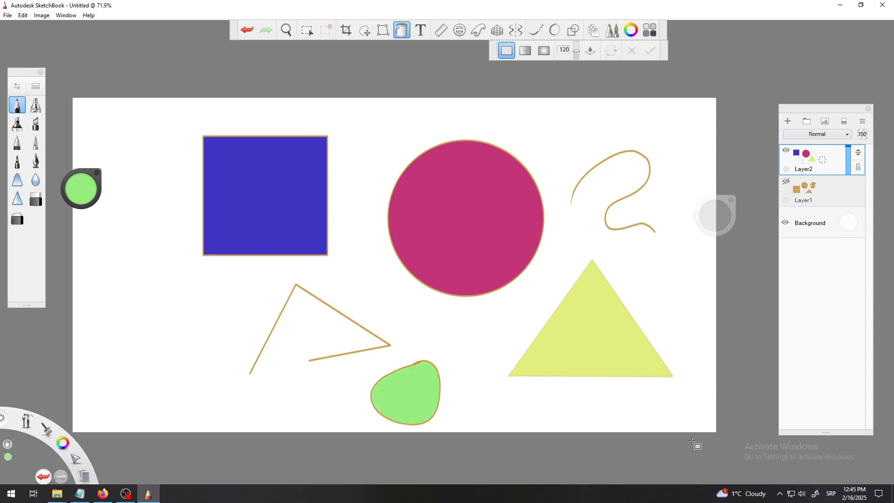
key("space")
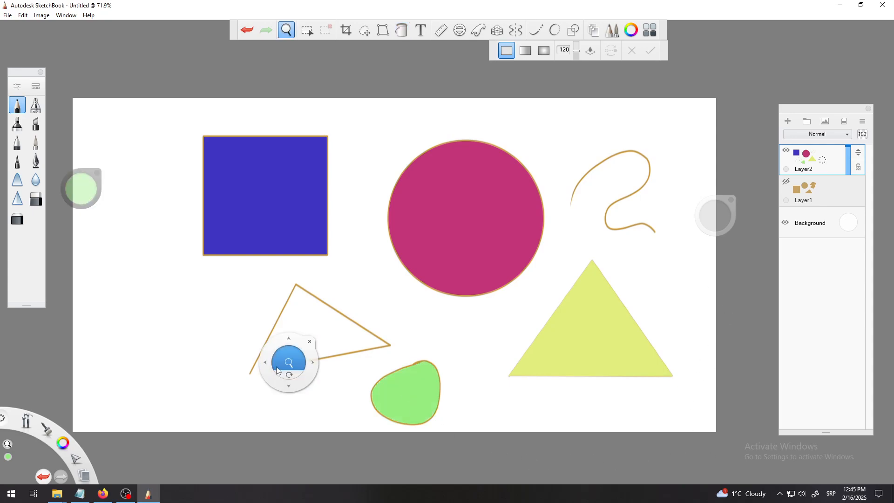
left_click_drag(279, 367, 277, 200)
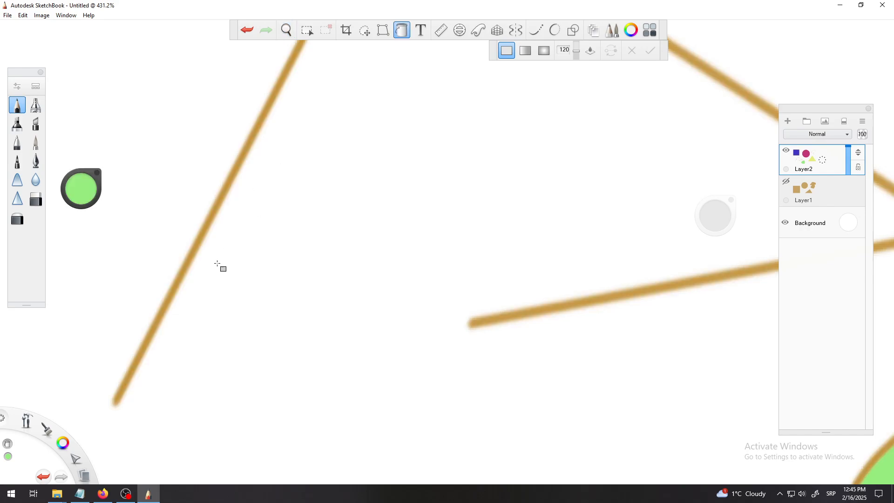
key("space")
mouse_move(255, 324)
left_mouse_down()
mouse_move(373, 279)
mouse_move(557, 154)
mouse_move(627, 138)
mouse_move(355, 247)
mouse_move(333, 265)
left_mouse_up()
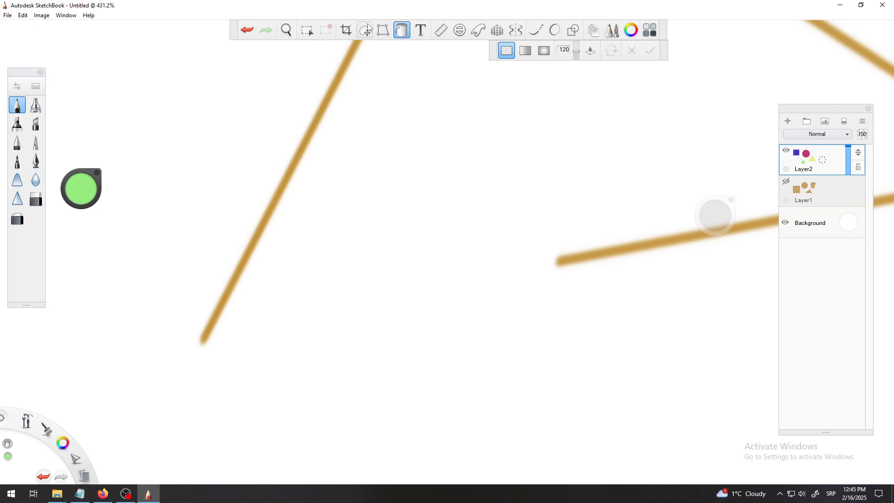
left_click(401, 30)
mouse_move(399, 425)
left_mouse_down()
mouse_move(394, 400)
mouse_move(441, 214)
mouse_move(370, 250)
mouse_move(458, 242)
mouse_move(493, 355)
mouse_move(492, 338)
left_mouse_up()
key("space")
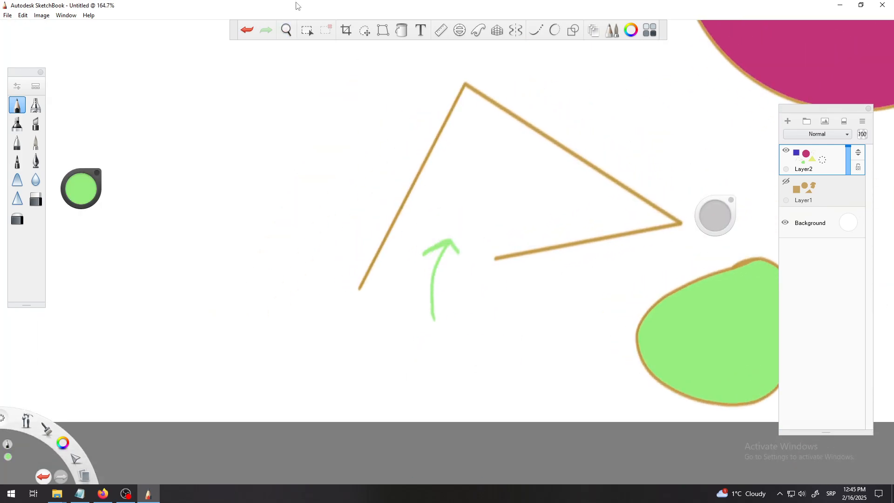
left_click(247, 30)
left_click(248, 30)
key("space")
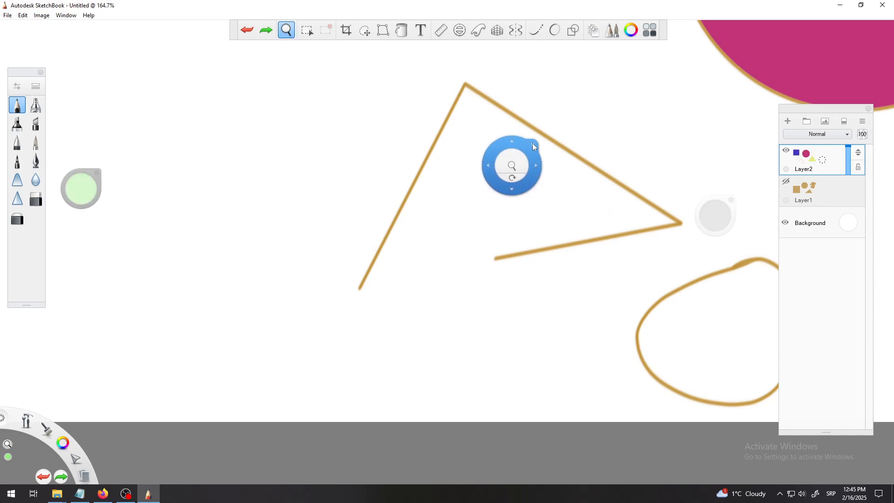
left_click_drag(511, 164, 523, 233)
left_click(264, 33)
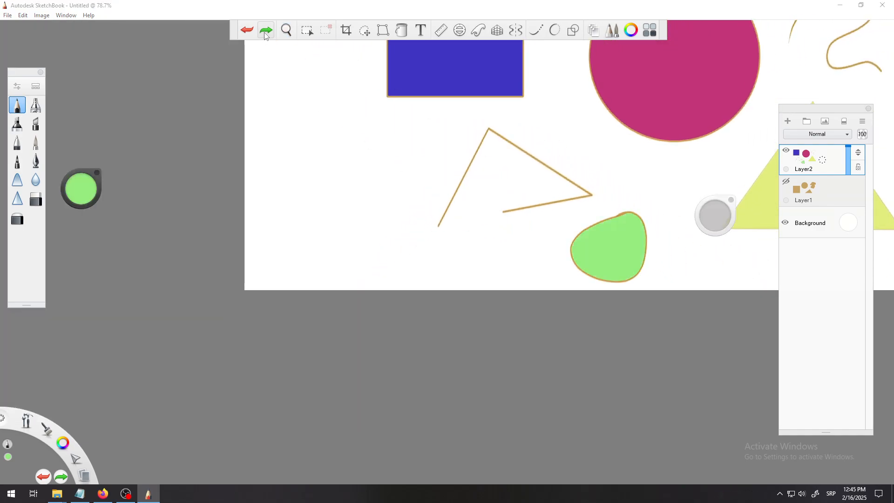
Pick a light blue colour from the colour wheel.
key("space")
mouse_move(348, 238)
left_mouse_down()
mouse_move(262, 311)
mouse_move(291, 301)
mouse_move(272, 307)
left_mouse_up()
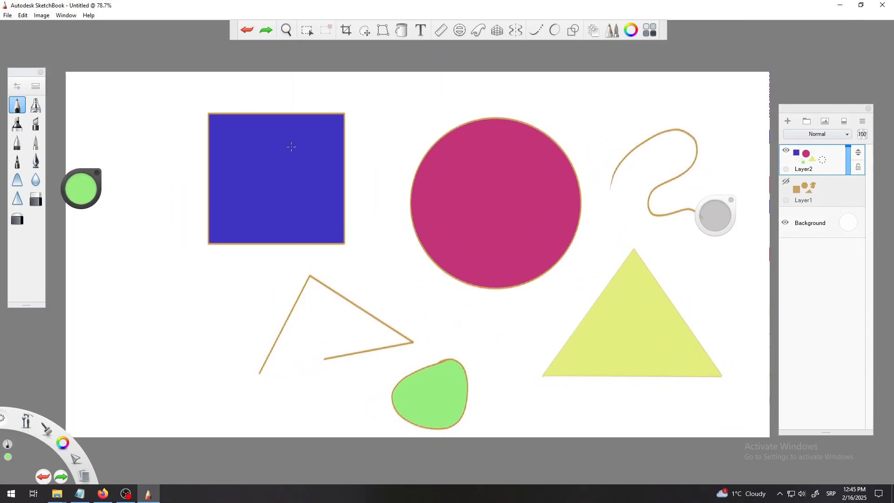
left_click(82, 189)
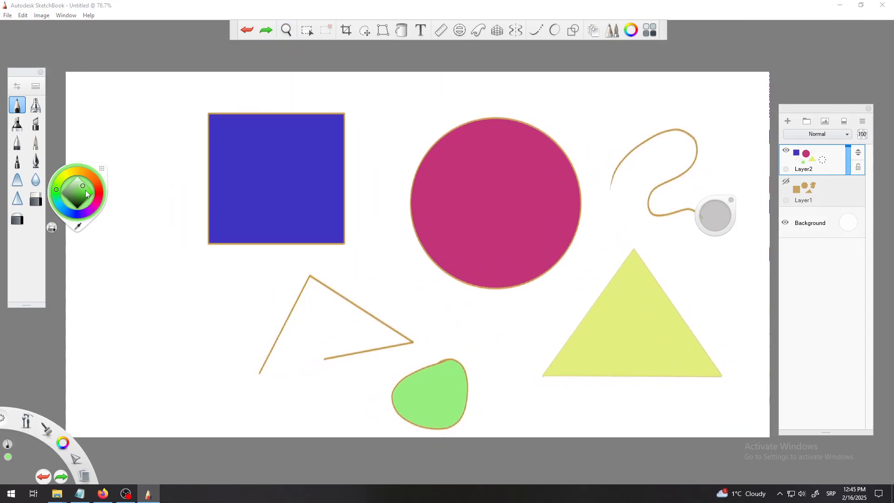
left_click(62, 208)
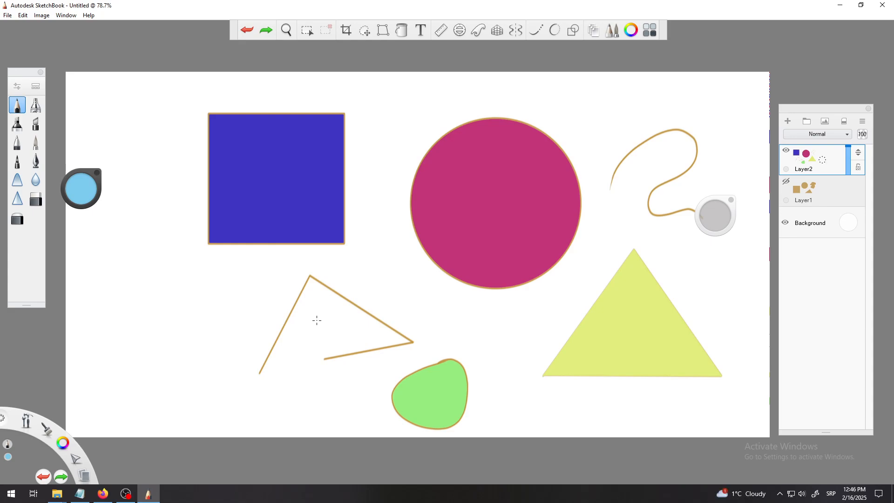
left_click(316, 321)
Try to flood fill the open triangle with light blue, then undo the fill.
left_click(401, 30)
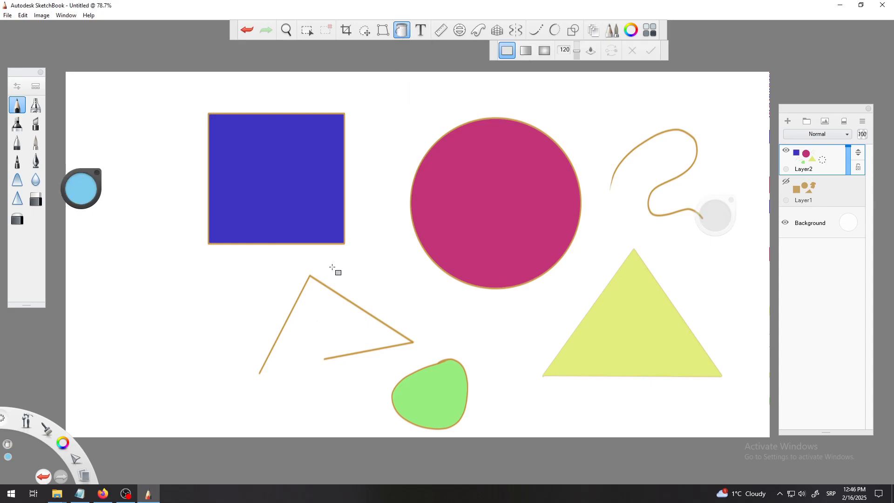
left_click(318, 330)
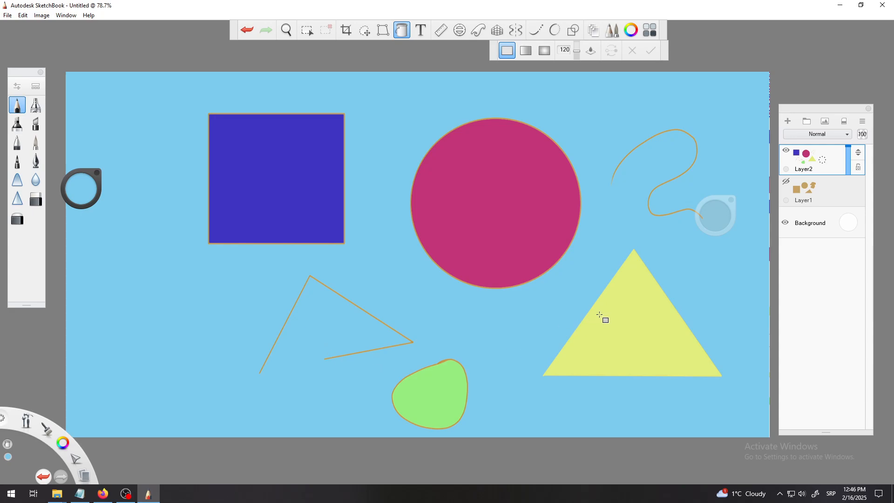
left_click(250, 35)
Draw a light blue stroke inside the open curve and undo it.
key("space")
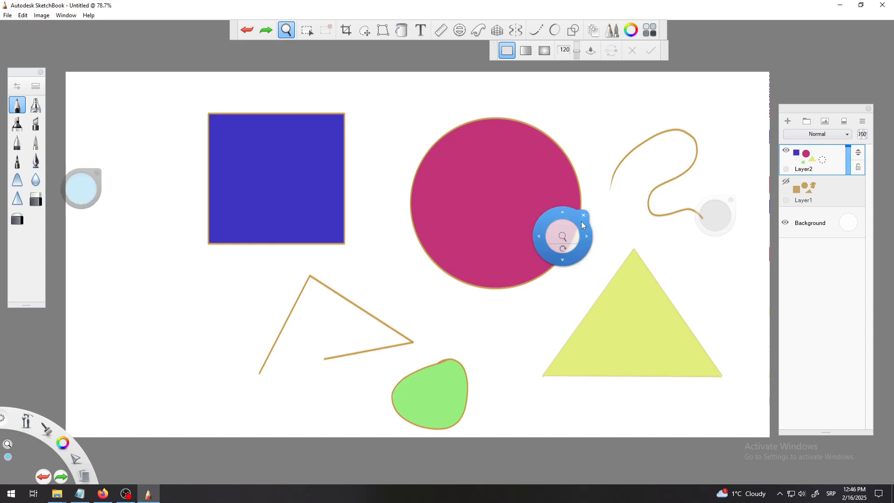
left_click_drag(583, 234, 359, 260)
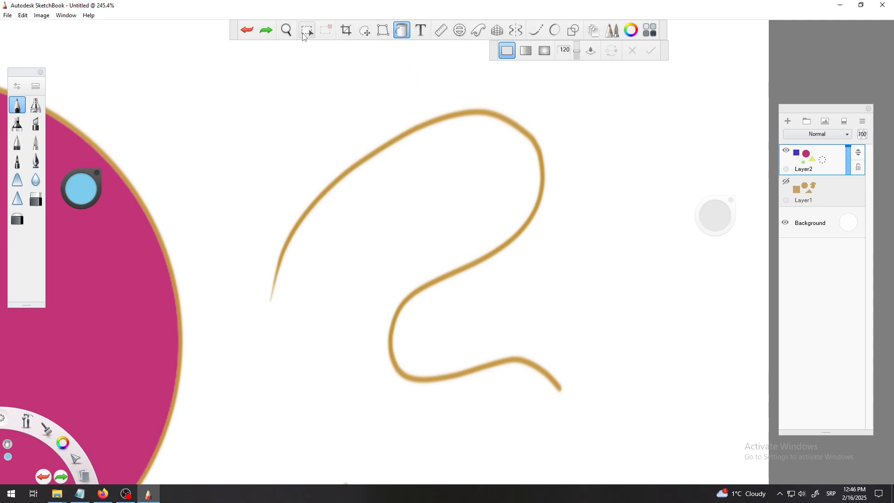
left_click(401, 30)
mouse_move(309, 438)
left_mouse_down()
mouse_move(365, 282)
mouse_move(318, 308)
mouse_move(371, 274)
mouse_move(376, 323)
left_mouse_up()
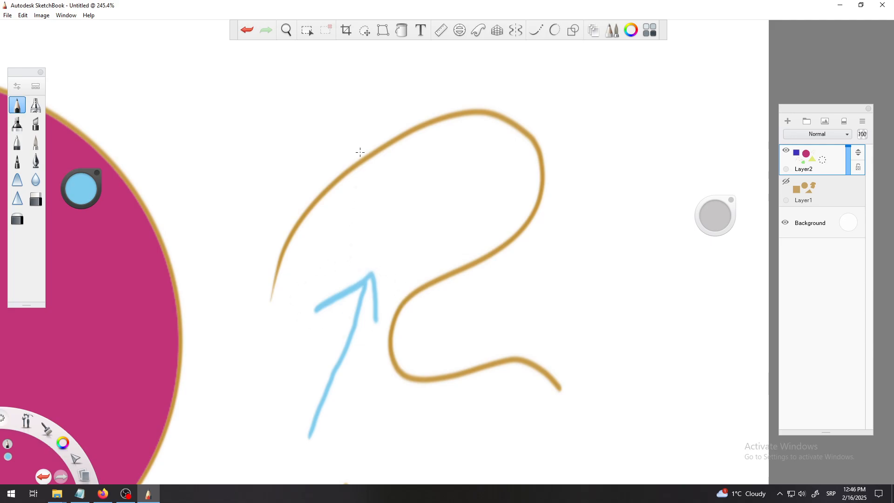
left_click(247, 29)
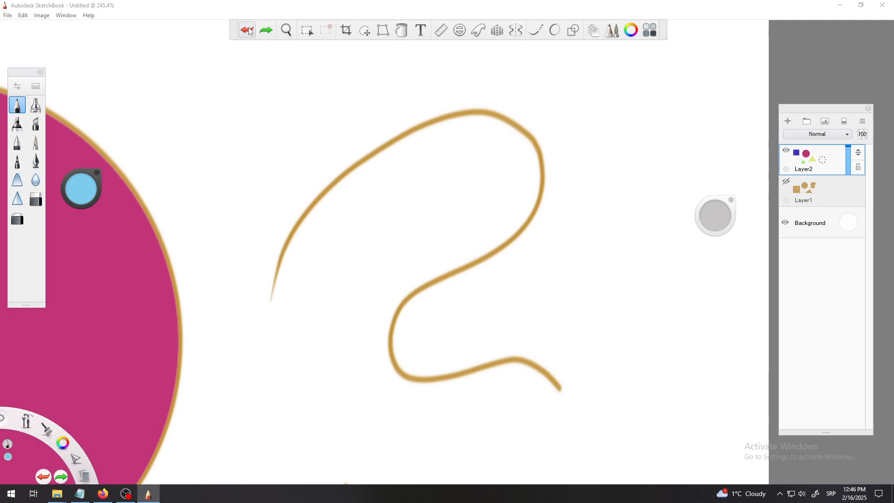
Try to flood fill inside the open curve with light blue, then undo the fill.
key("space")
scroll(516, 170, "down", 8)
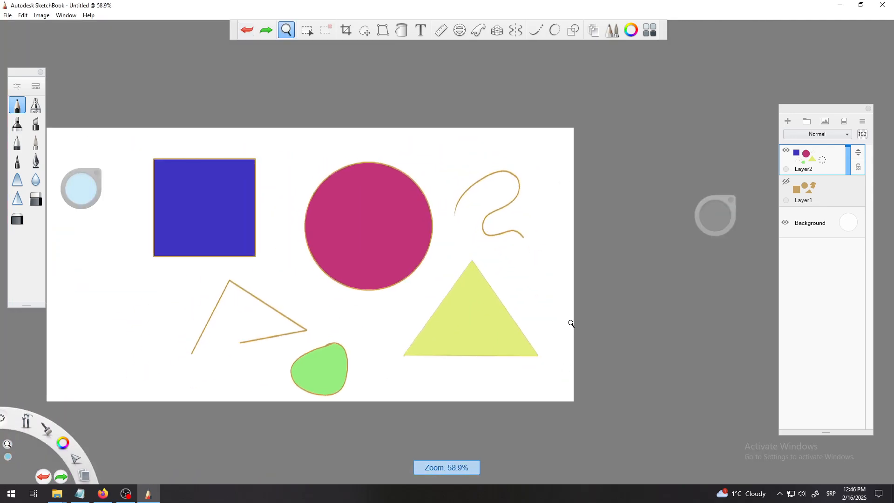
left_click(401, 30)
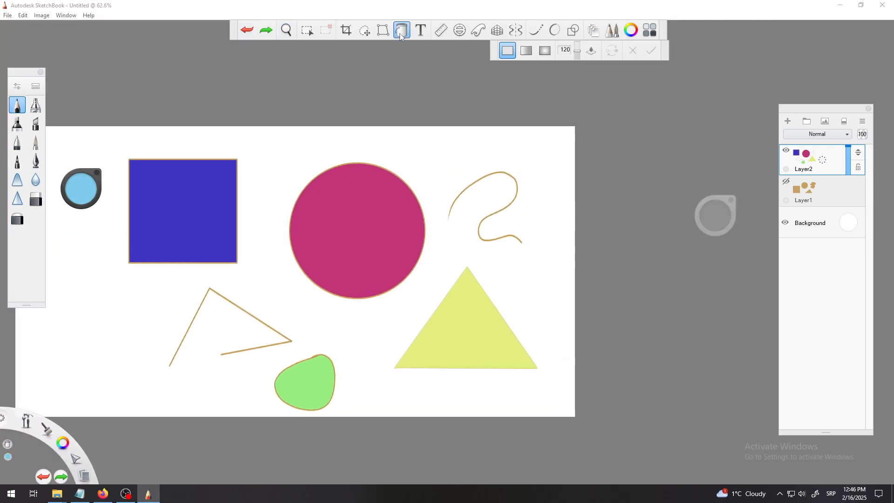
left_click(480, 207)
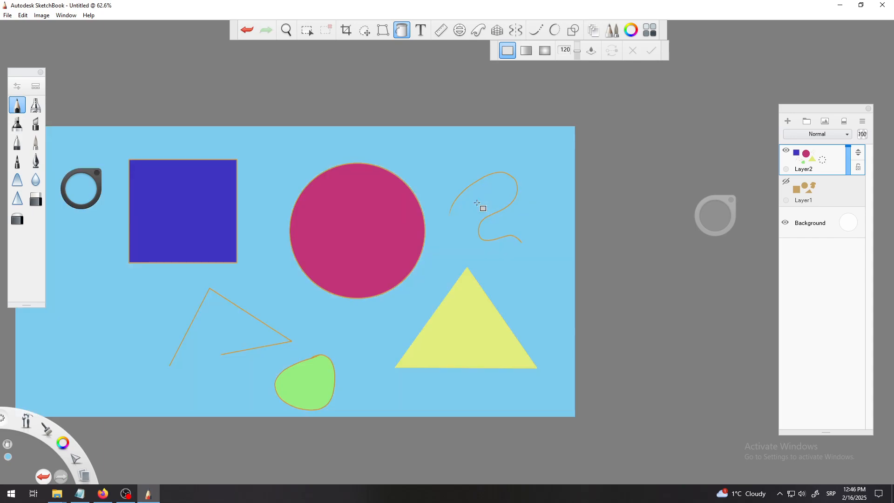
left_click(247, 29)
Switch the Fill tool's fill type to linear gradient and then to radial gradient.
key("space")
left_click_drag(421, 243, 535, 245)
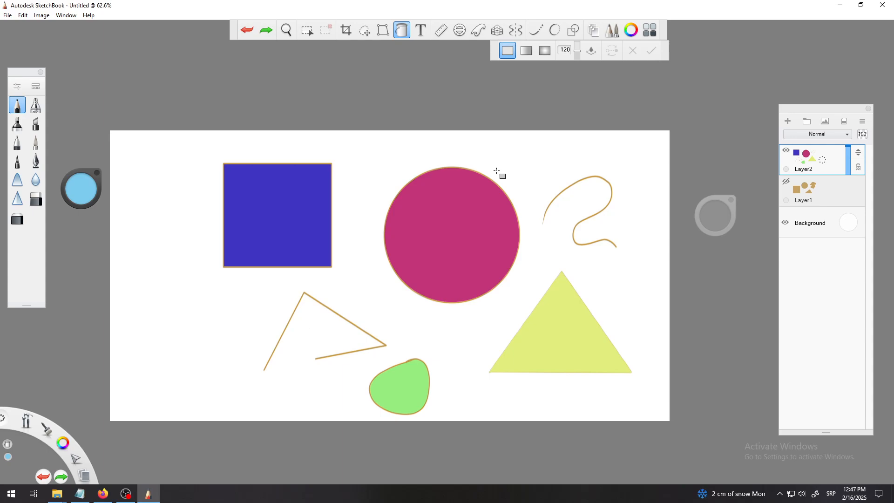
left_click(526, 52)
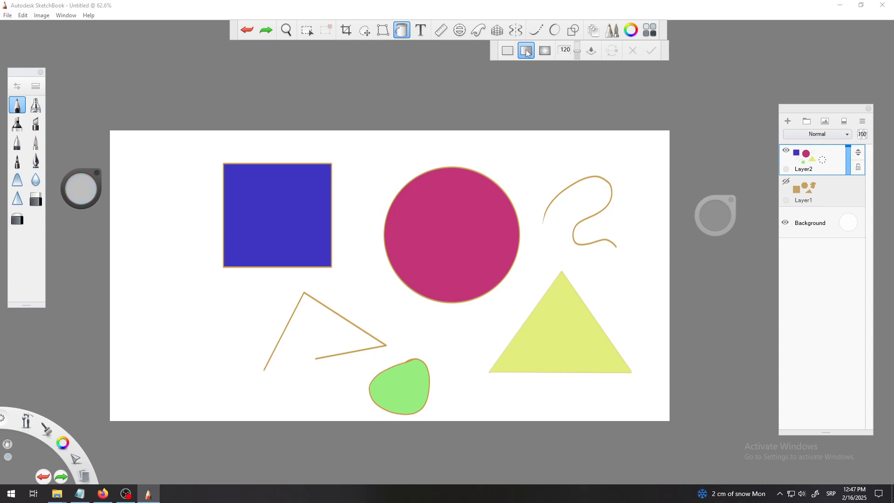
left_click(549, 52)
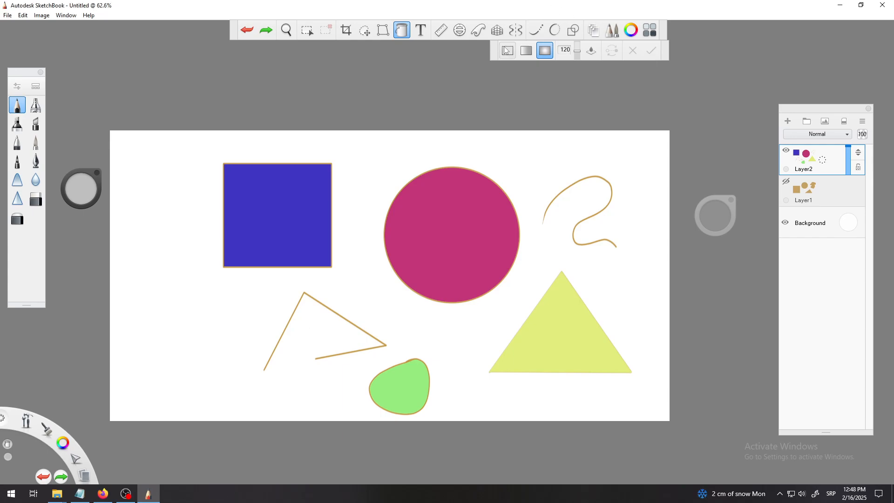
Reselect the Fill tool and set its fill type back to solid.
left_click(403, 29)
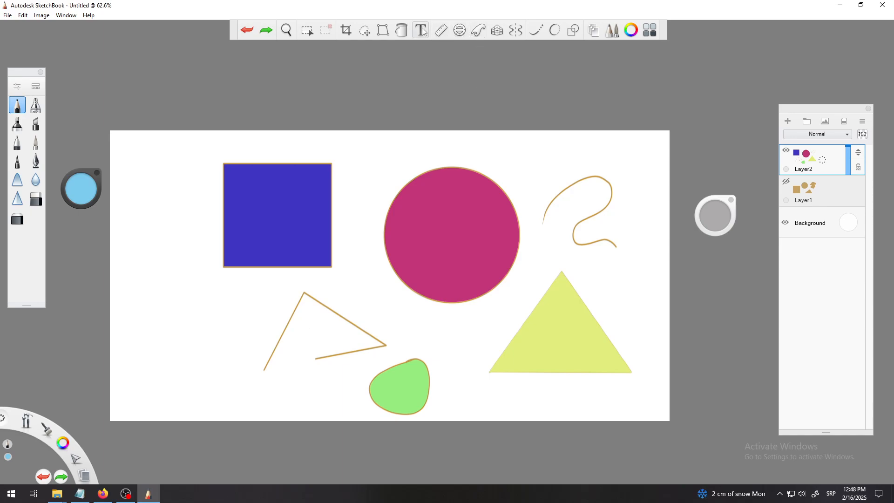
left_click(401, 30)
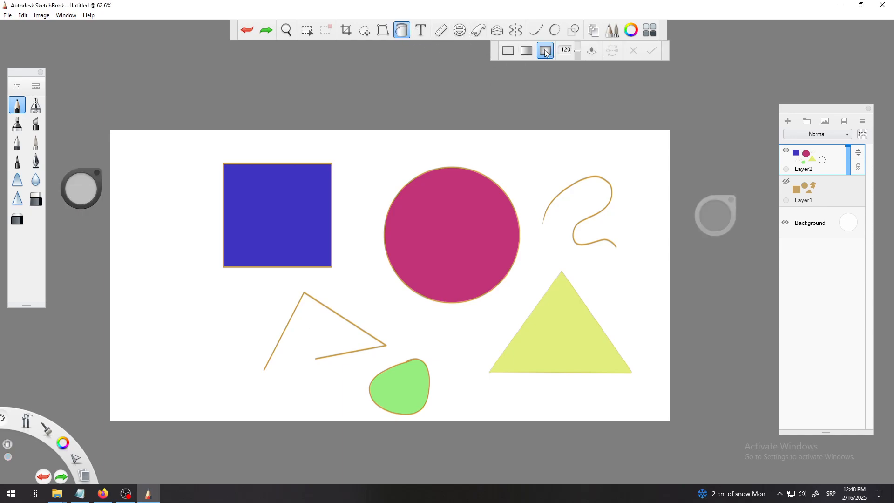
left_click(514, 53)
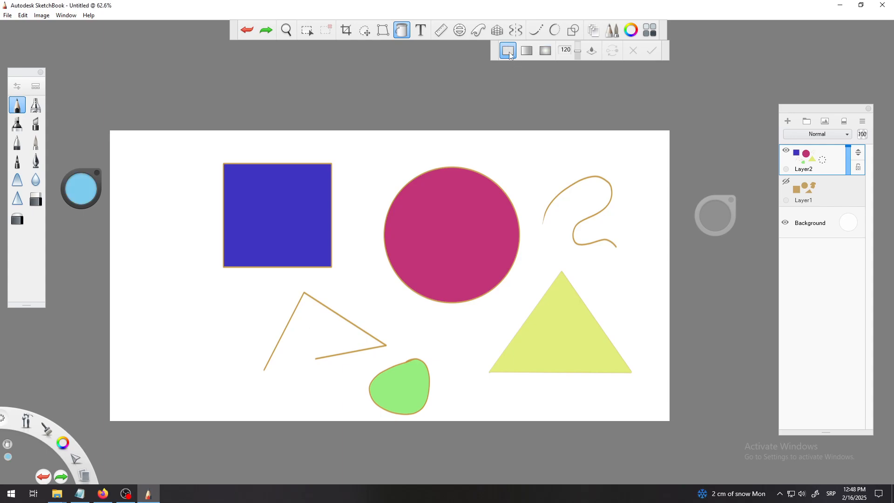